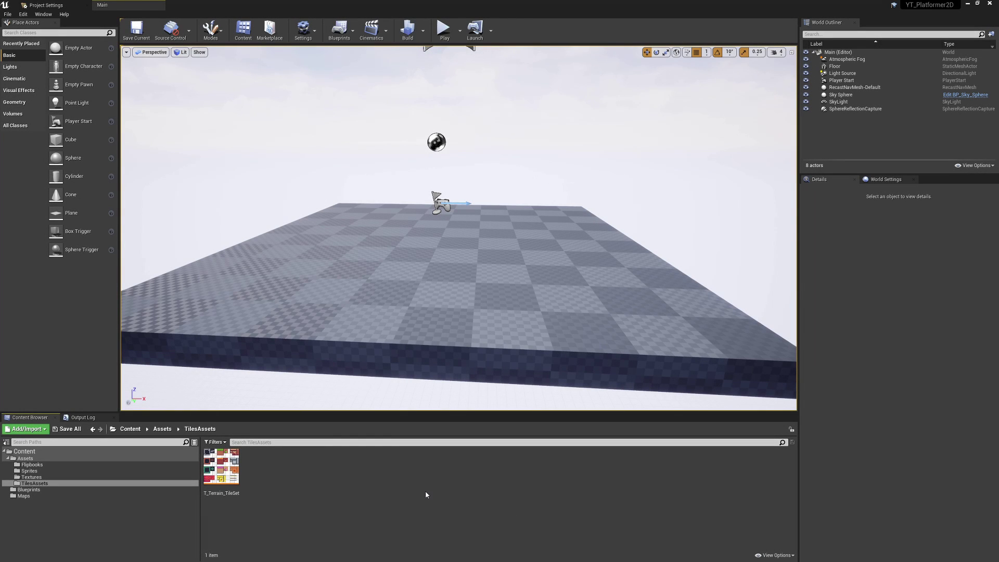
Create a tile map from T_Terrain_TileSet, keep the name T_Terrain_TileMap, and open it for editing.
{"action": "right_click", "coordinate": [217, 460]}
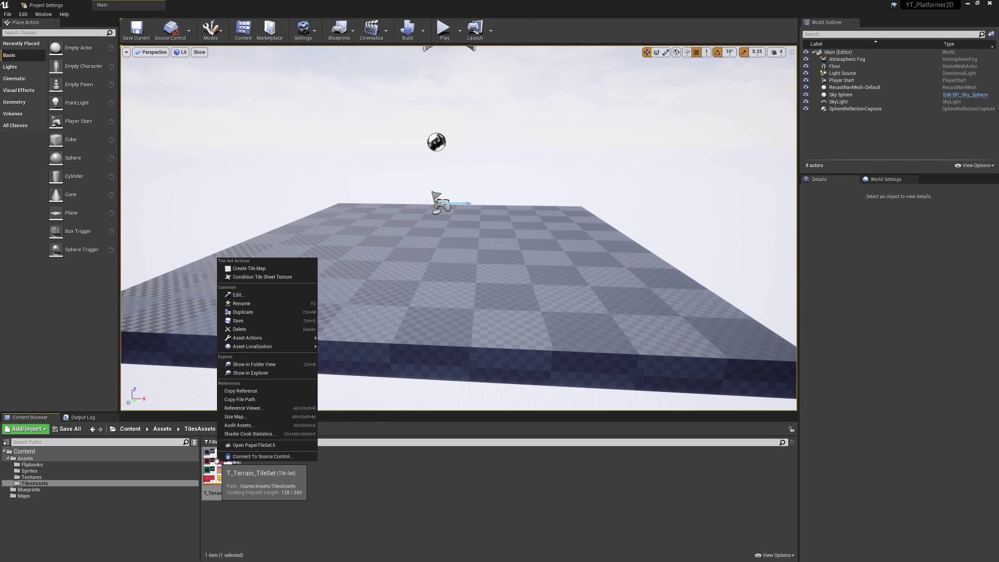
{"action": "left_click", "coordinate": [262, 268]}
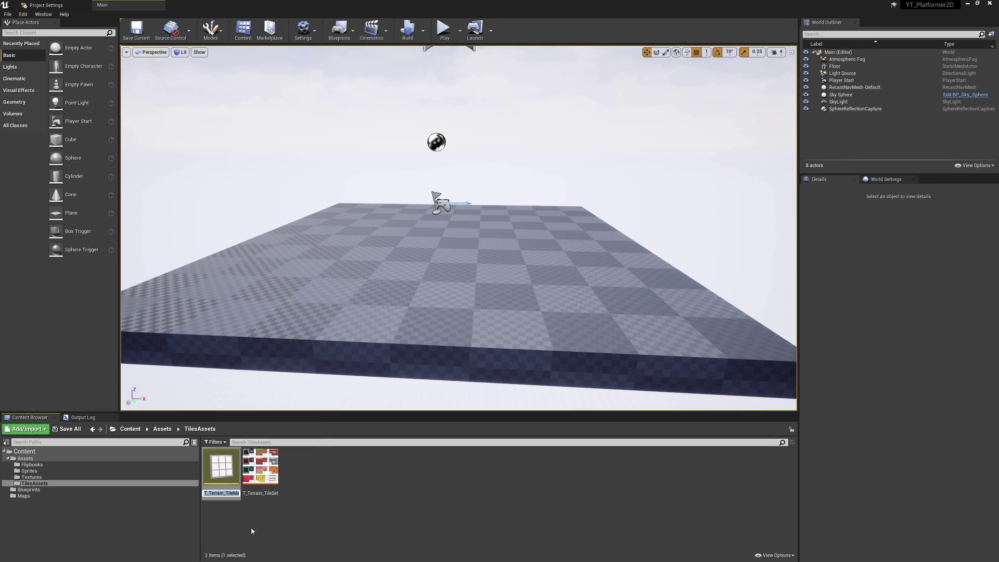
{"action": "key", "text": "Return"}
{"action": "key", "text": "Return"}
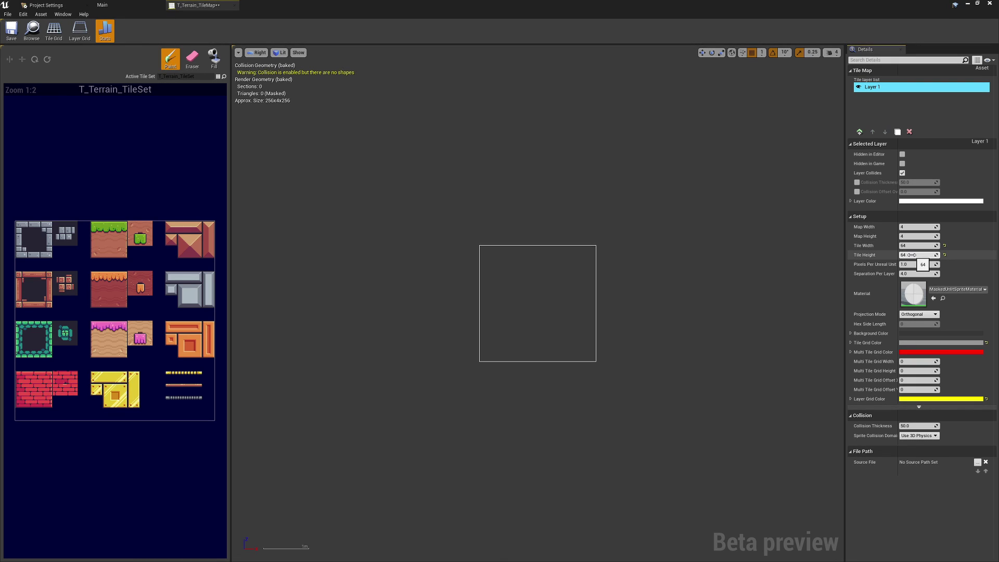
{"action": "left_click", "coordinate": [944, 245]}
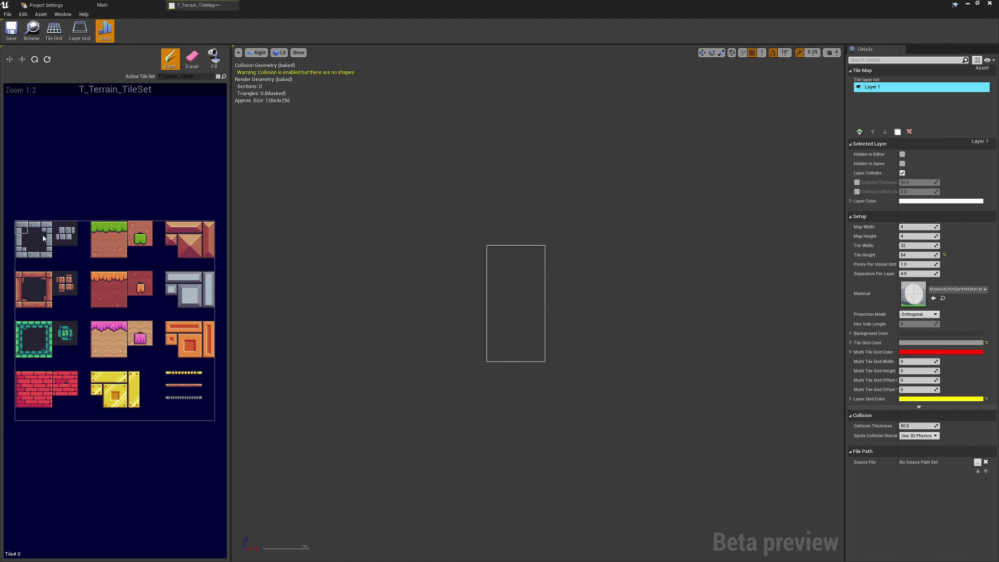
{"action": "left_click", "coordinate": [944, 254]}
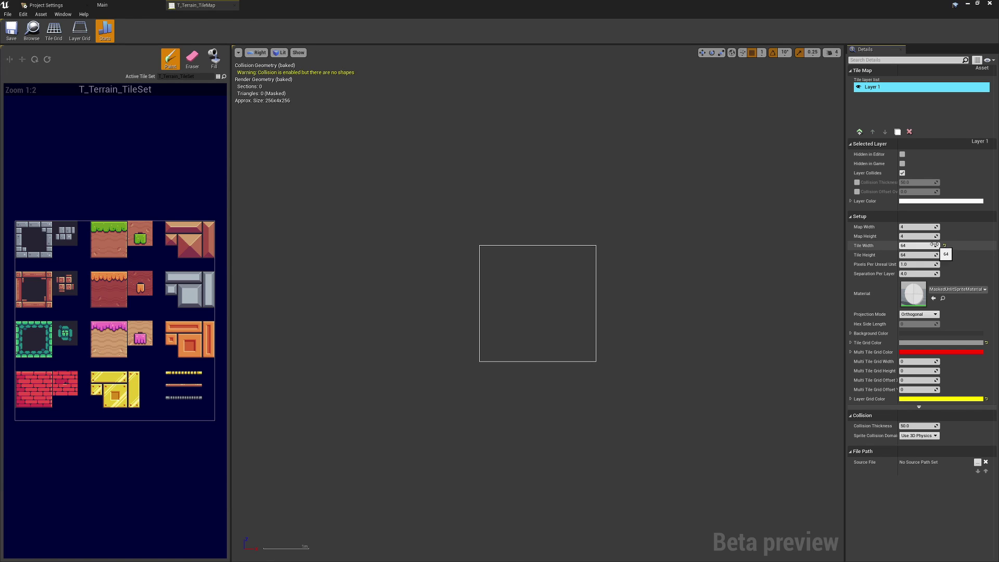
{"action": "left_click", "coordinate": [36, 228]}
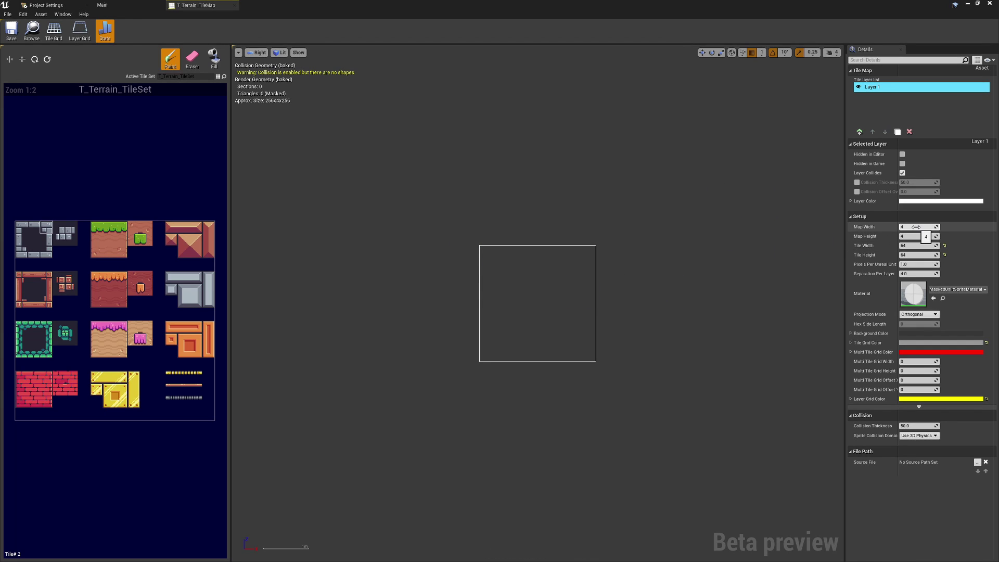
Paint the 3×3 grey stone block into the upper-left corner of the tile map and save the asset.
{"action": "scroll", "coordinate": [646, 308], "scroll_direction": "down", "scroll_amount": 3}
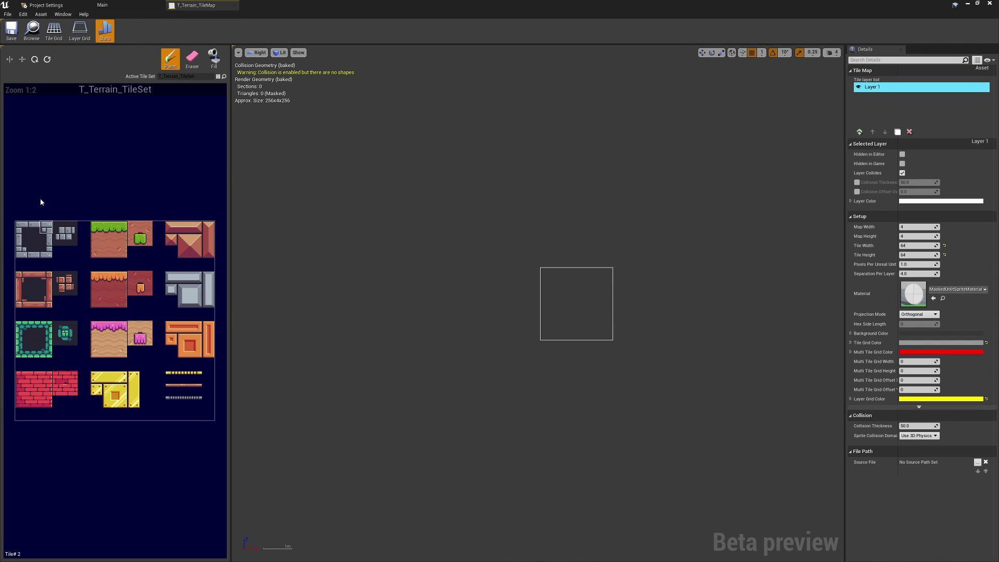
{"action": "left_click_drag", "start_coordinate": [24, 228], "coordinate": [48, 254]}
{"action": "left_click", "coordinate": [551, 280]}
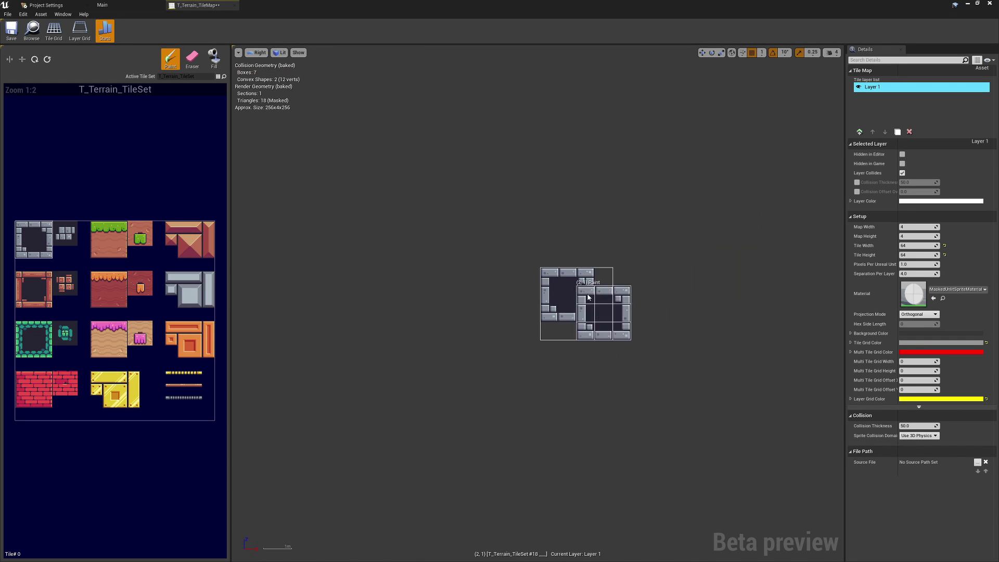
{"action": "left_click", "coordinate": [73, 27]}
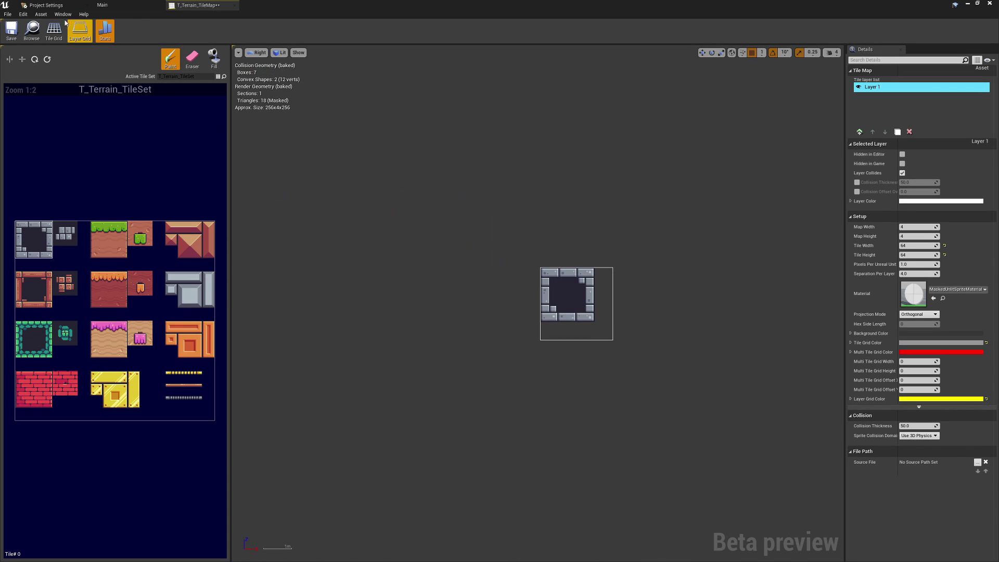
{"action": "left_click", "coordinate": [11, 29]}
Place T_Terrain_TileMap in the Main level at about X -200, Y 48, Z 239, and briefly play-test the level.
{"action": "left_click", "coordinate": [102, 5]}
{"action": "left_click_drag", "start_coordinate": [229, 481], "coordinate": [348, 130]}
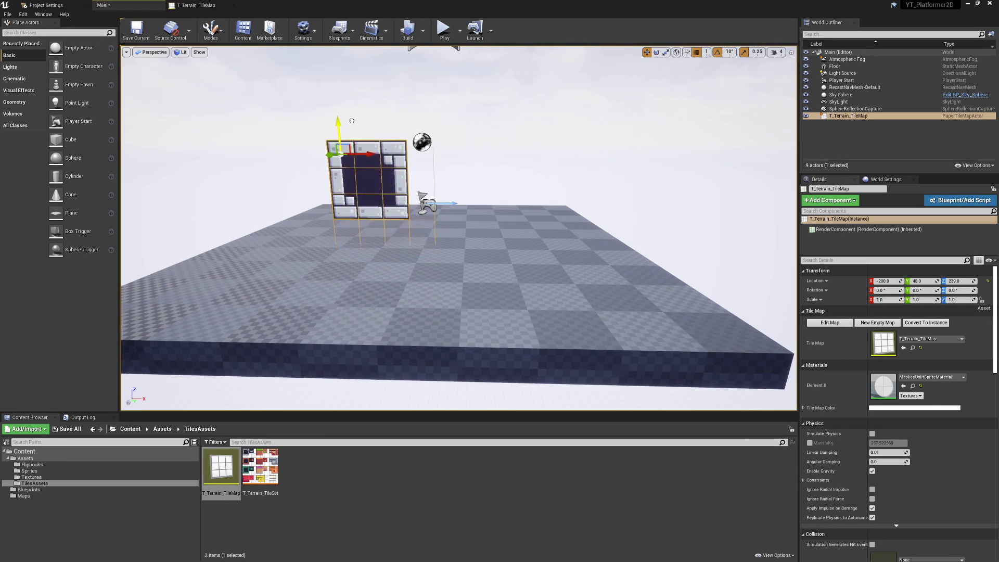
{"action": "left_click", "coordinate": [444, 29]}
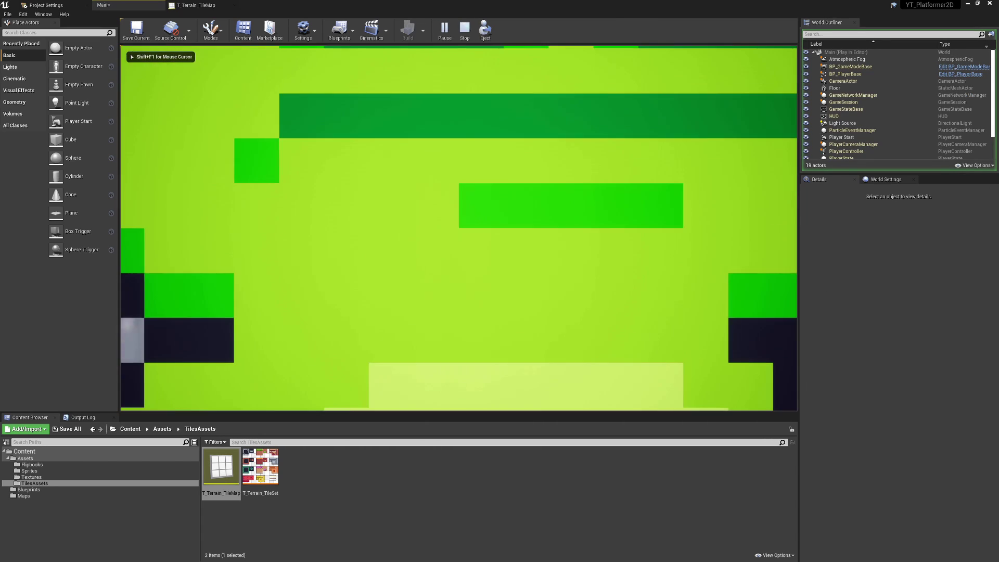
{"action": "key", "text": "Escape"}
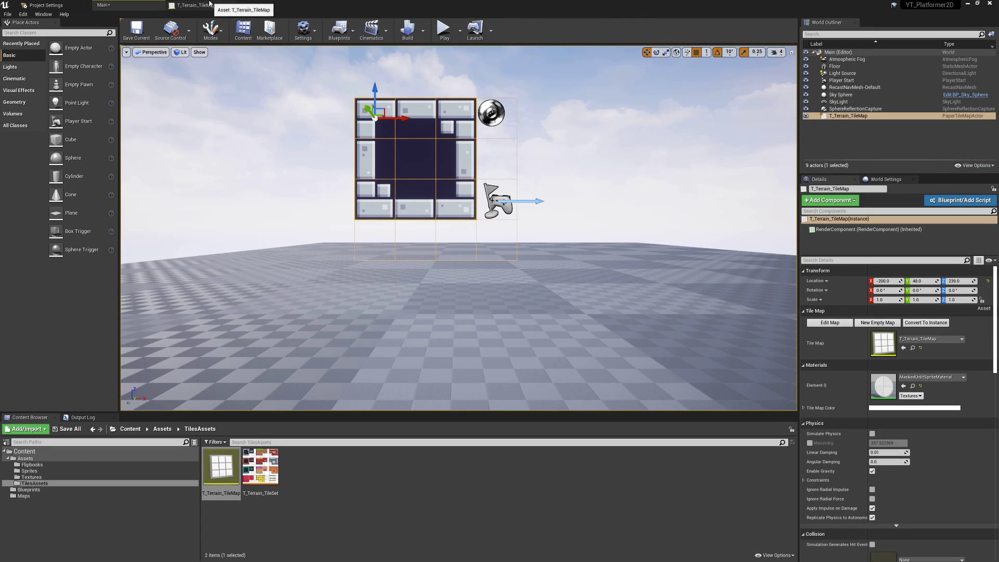
Return to T_Terrain_TileMap and enlarge it to a map width of 60 and a map height of 26.
{"action": "left_click", "coordinate": [196, 5]}
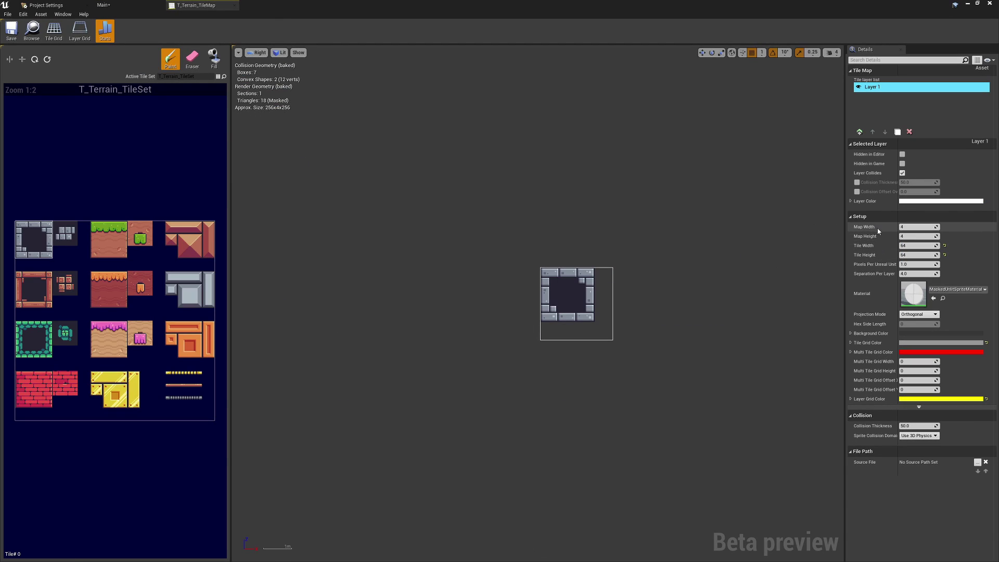
{"action": "left_click", "coordinate": [552, 278]}
{"action": "left_click_drag", "start_coordinate": [907, 227], "coordinate": [931, 234]}
{"action": "scroll", "coordinate": [684, 261], "scroll_direction": "down", "scroll_amount": 5}
{"action": "scroll", "coordinate": [721, 267], "scroll_direction": "down", "scroll_amount": 1}
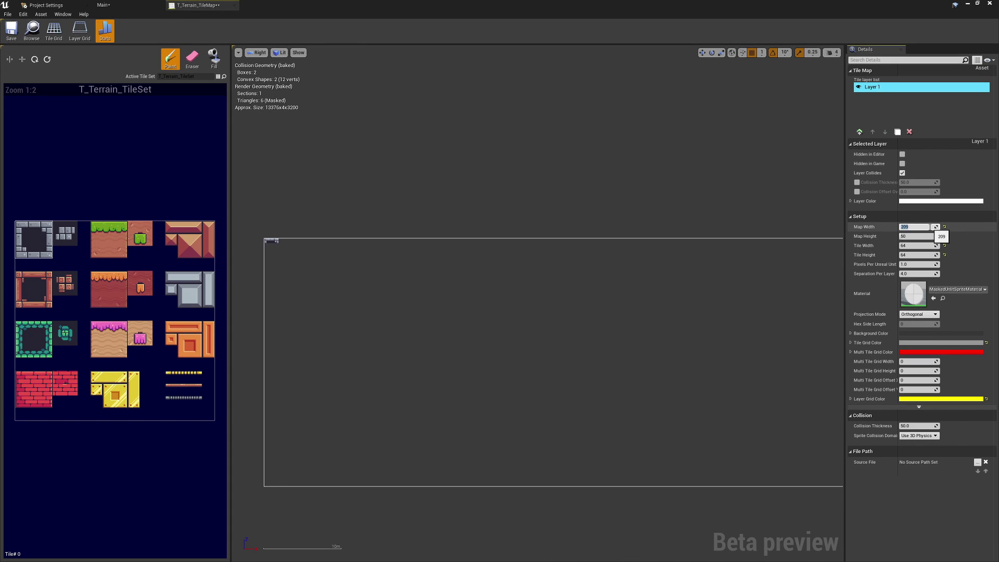
{"action": "key", "text": "Tab"}
{"action": "type", "text": "40"}
{"action": "key", "text": "Tab"}
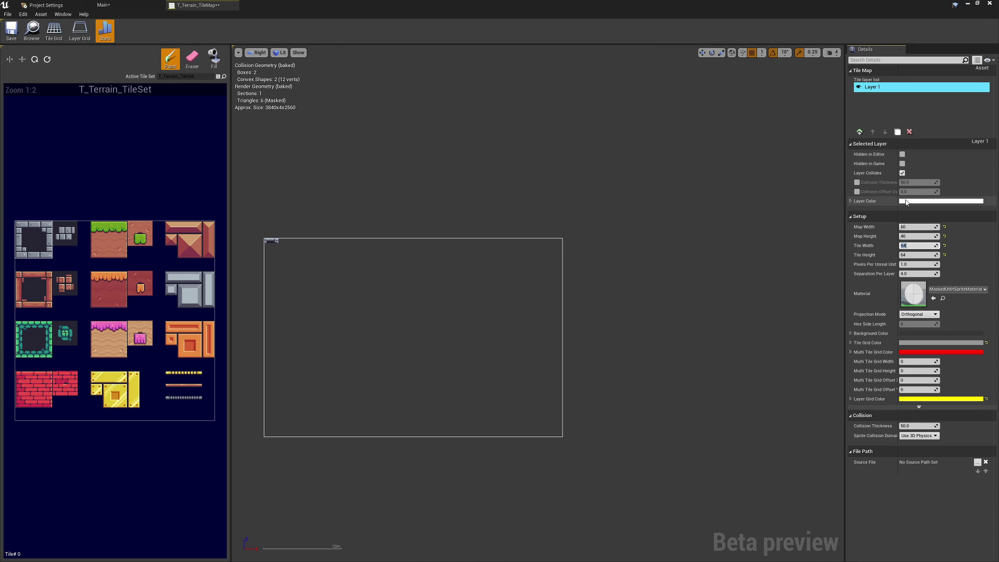
{"action": "key", "text": "shift+Tab"}
{"action": "type", "text": "26"}
{"action": "key", "text": "Tab"}
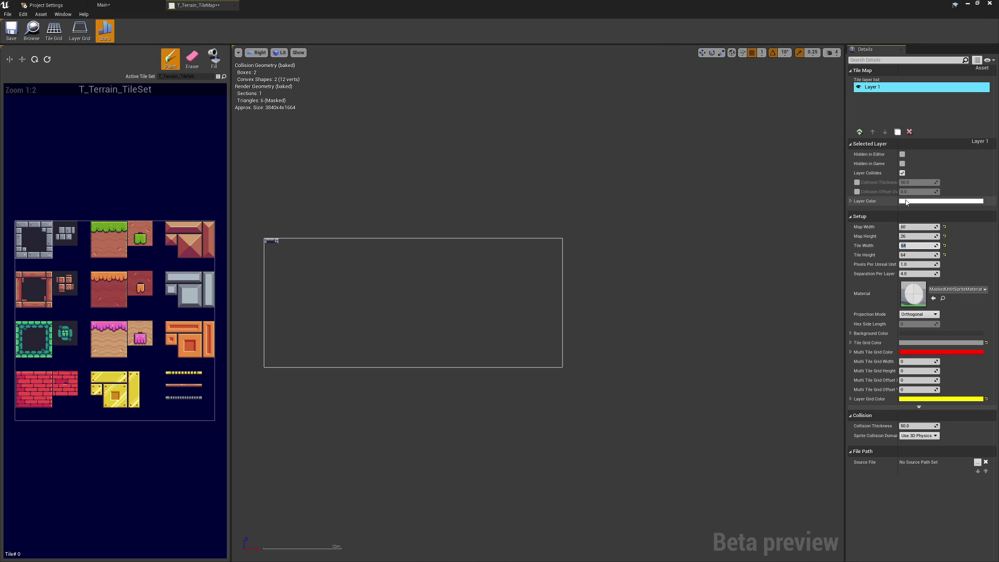
Set the tile map's map width to 80 and its map height to 20.
{"action": "left_click", "coordinate": [913, 226]}
{"action": "type", "text": "80"}
{"action": "key", "text": "Tab"}
{"action": "type", "text": "20"}
{"action": "key", "text": "Tab"}
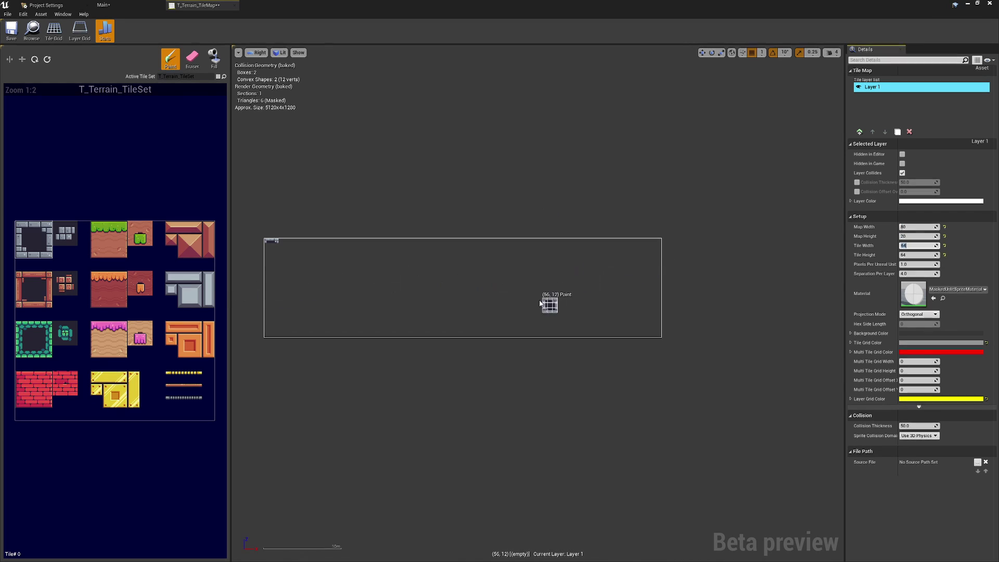
Erase the leftover grey stone tiles in the upper-left corner of the tile map.
{"action": "right_click_drag", "start_coordinate": [428, 261], "coordinate": [476, 245]}
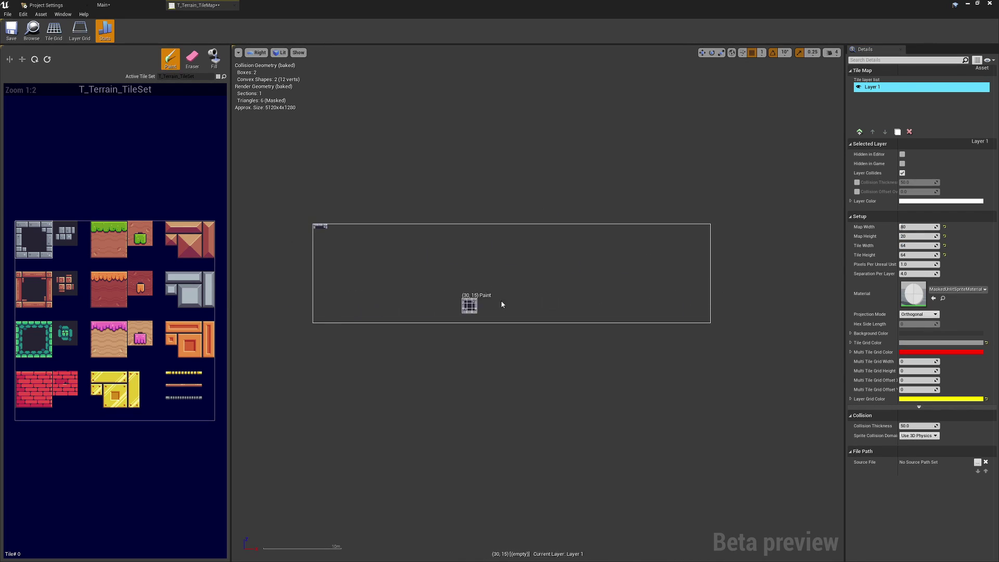
{"action": "scroll", "coordinate": [296, 238], "scroll_direction": "up", "scroll_amount": 1}
{"action": "scroll", "coordinate": [287, 234], "scroll_direction": "up", "scroll_amount": 1}
{"action": "left_click", "coordinate": [192, 59]}
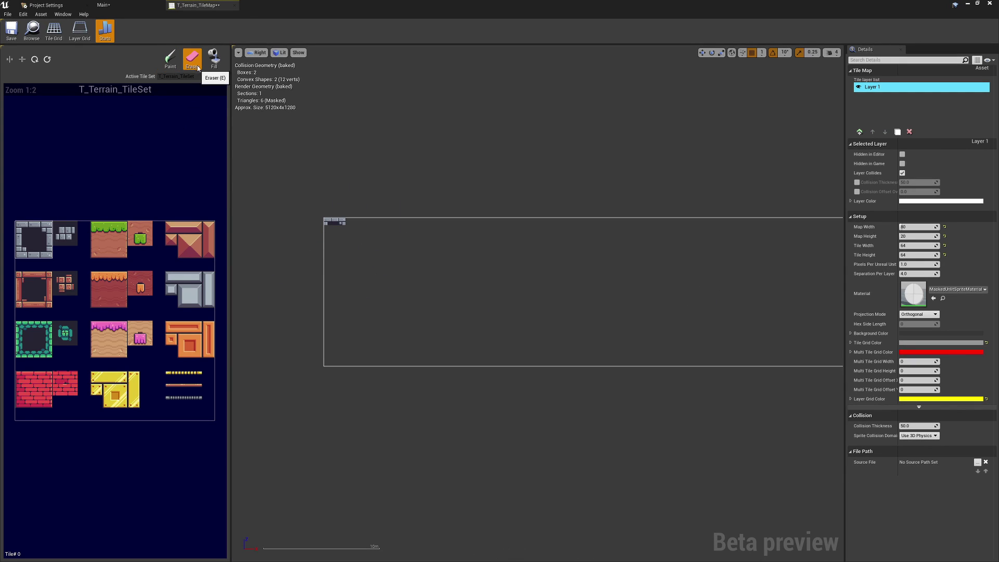
{"action": "scroll", "coordinate": [333, 207], "scroll_direction": "up", "scroll_amount": 1}
{"action": "left_click_drag", "start_coordinate": [321, 219], "coordinate": [343, 220]}
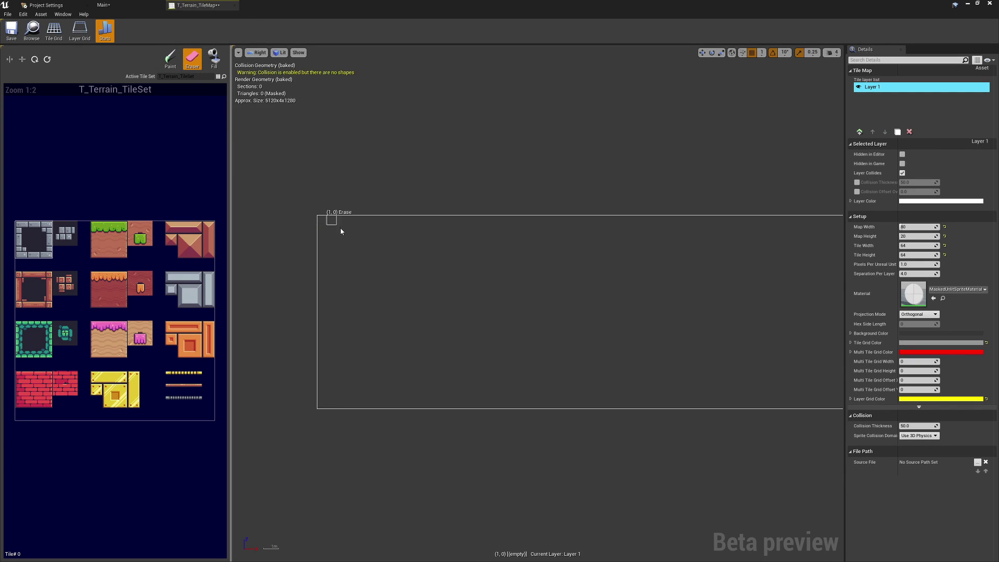
{"action": "scroll", "coordinate": [579, 160], "scroll_direction": "down", "scroll_amount": 2}
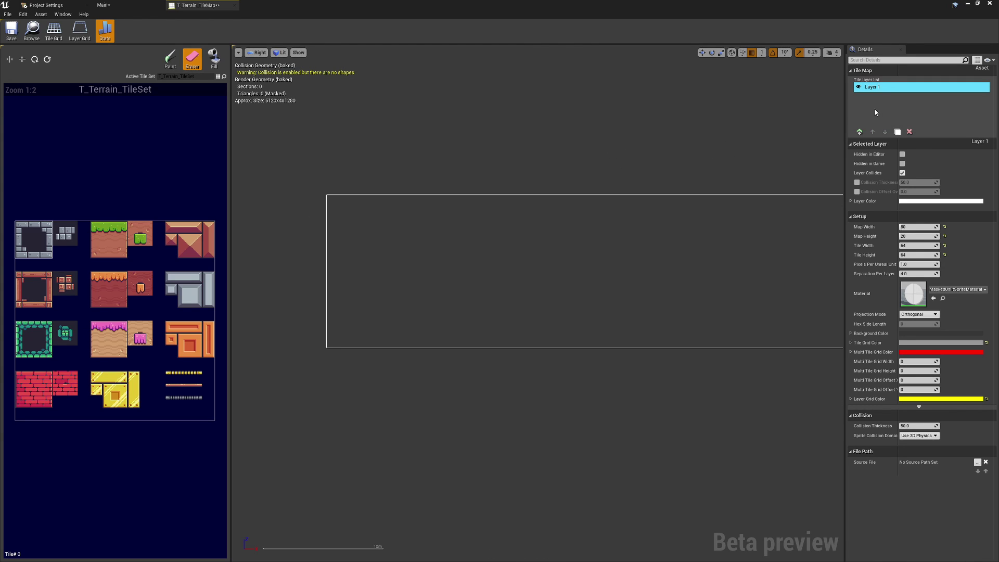
Add new layers above Layer 1 and delete the surplus Layer 3, keeping Layer 2.
{"action": "left_click", "coordinate": [882, 87]}
{"action": "right_click_drag", "start_coordinate": [710, 124], "coordinate": [646, 131]}
{"action": "scroll", "coordinate": [561, 214], "scroll_direction": "down", "scroll_amount": 1}
{"action": "left_click", "coordinate": [860, 131]}
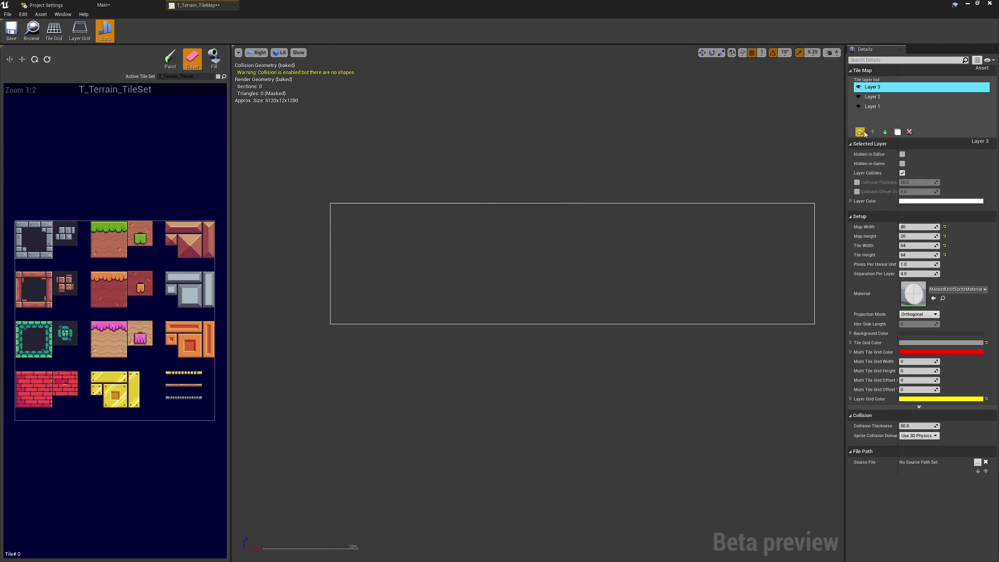
{"action": "left_click", "coordinate": [909, 131]}
Rename Layer 2 to FG and Layer 1 to BG.
{"action": "left_click", "coordinate": [879, 96]}
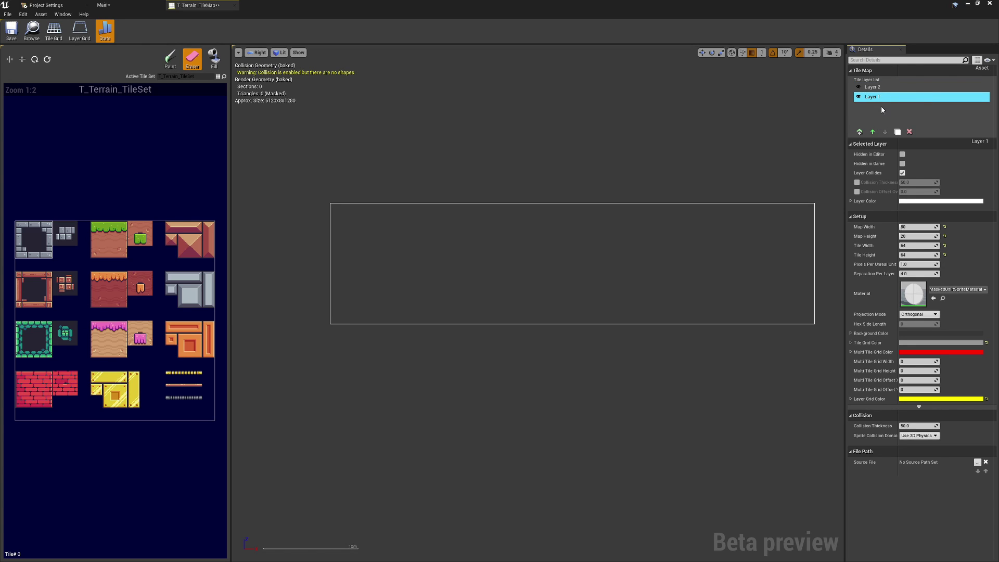
{"action": "left_click", "coordinate": [887, 86]}
{"action": "left_click", "coordinate": [895, 88]}
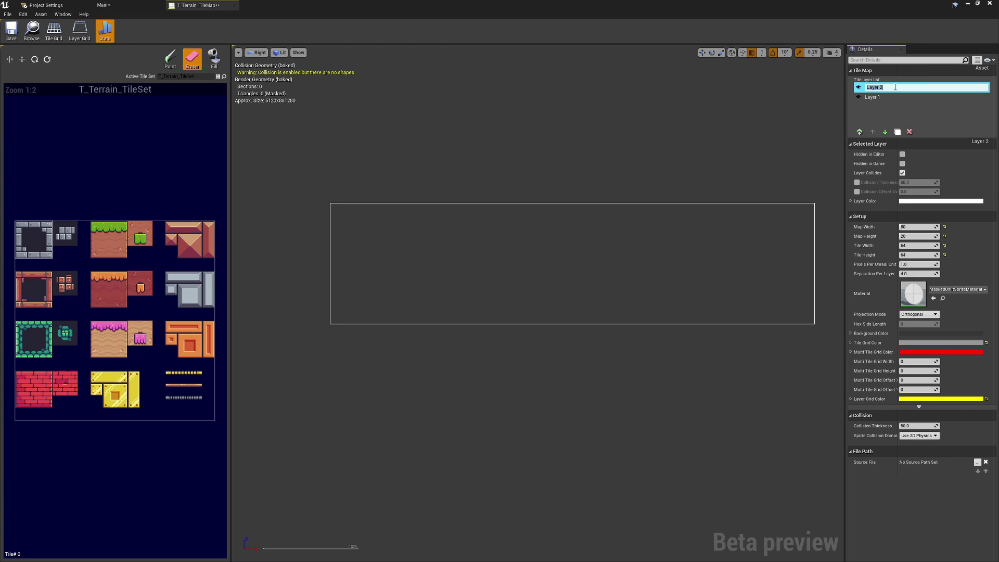
{"action": "type", "text": "FG"}
{"action": "left_click", "coordinate": [878, 97]}
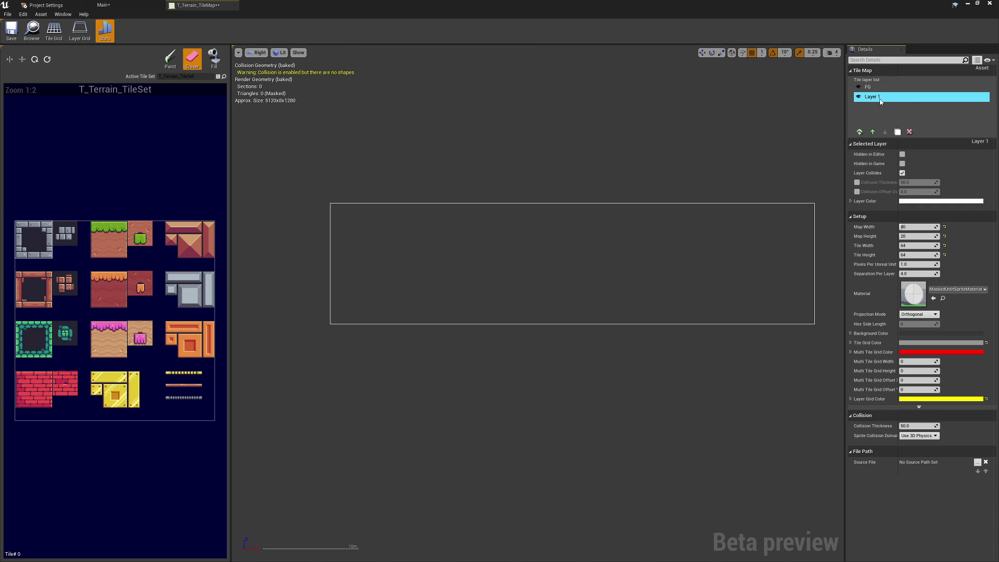
{"action": "left_click", "coordinate": [879, 101]}
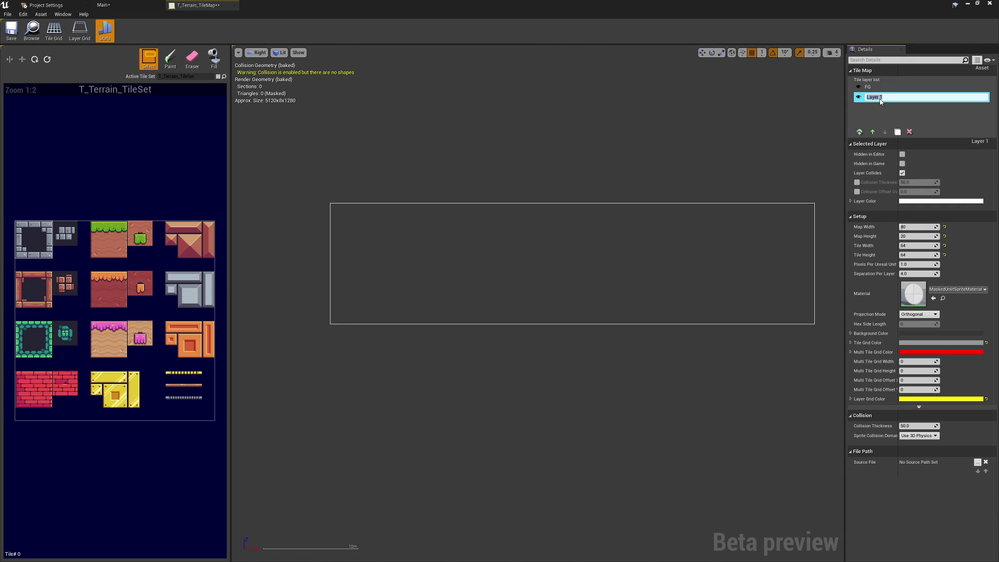
{"action": "key", "text": "Return"}
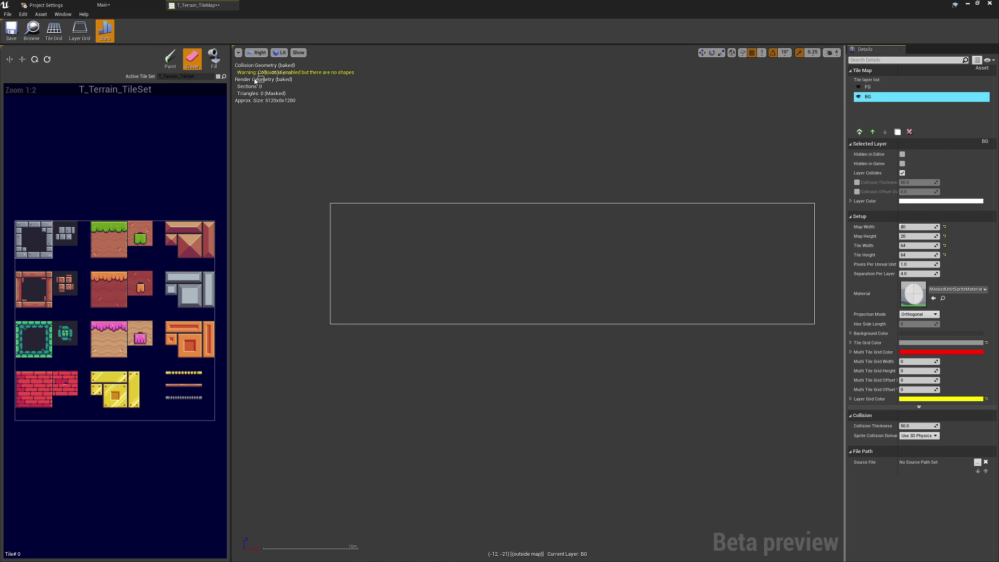
Fill the entire BG layer with the dark centre tile of the grey stone block.
{"action": "left_click", "coordinate": [213, 59]}
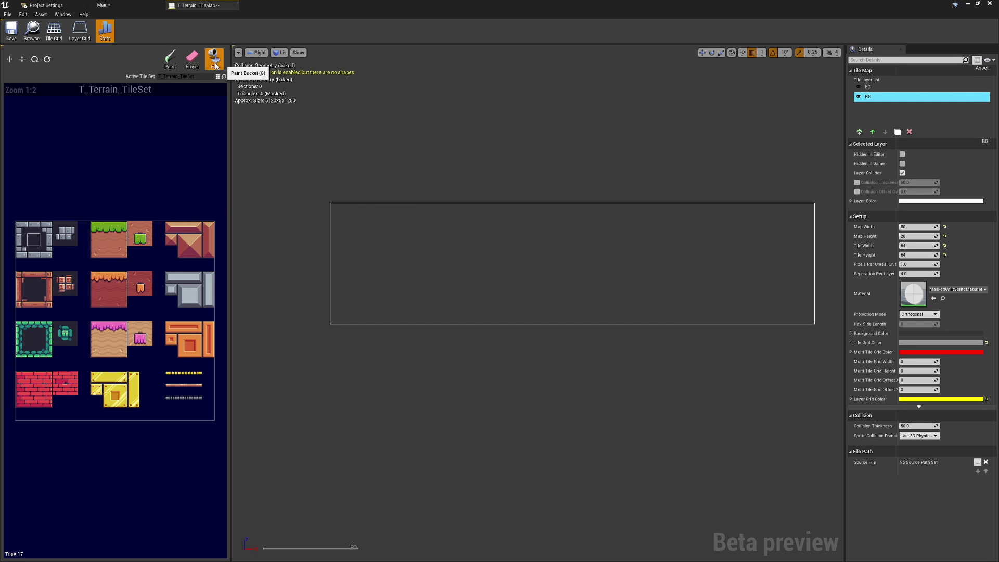
{"action": "left_click", "coordinate": [466, 269]}
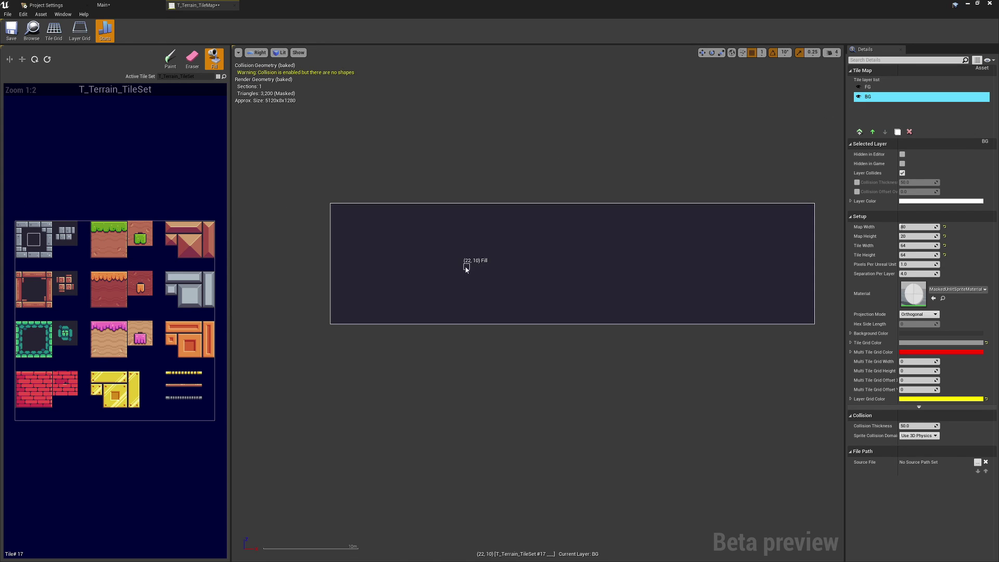
Paint two adjacent three-tile green grass strips on the FG layer, in the lower-middle part of the map.
{"action": "left_click", "coordinate": [879, 88]}
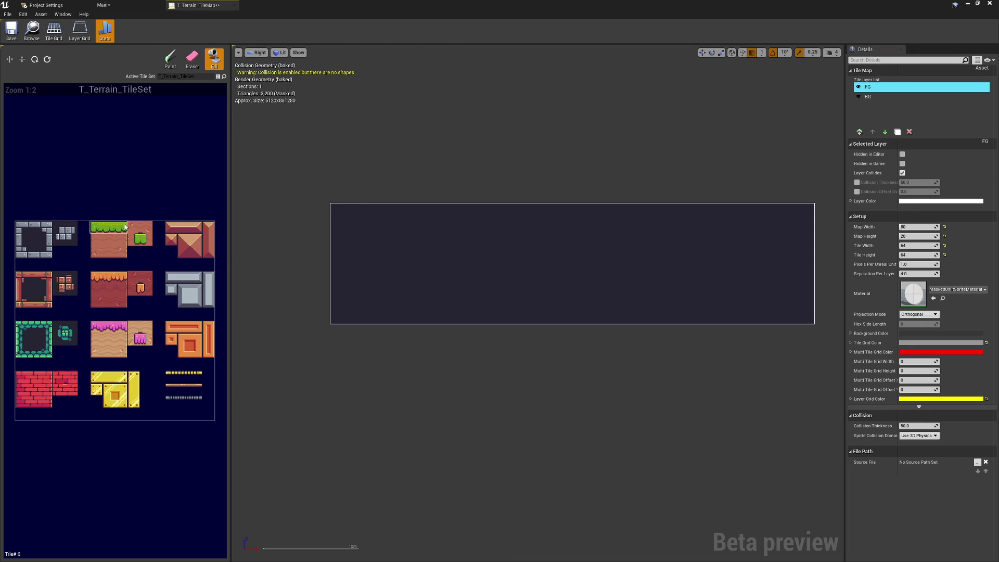
{"action": "left_click", "coordinate": [171, 59]}
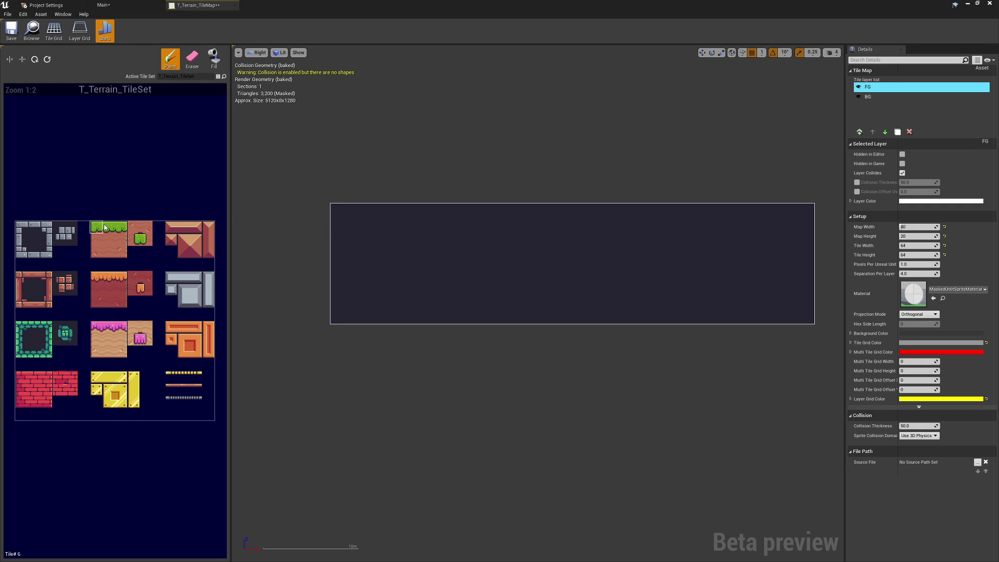
{"action": "left_click", "coordinate": [447, 279]}
{"action": "left_click", "coordinate": [466, 278]}
{"action": "scroll", "coordinate": [466, 291], "scroll_direction": "up", "scroll_amount": 2}
{"action": "scroll", "coordinate": [491, 283], "scroll_direction": "up", "scroll_amount": 3}
{"action": "scroll", "coordinate": [460, 253], "scroll_direction": "down", "scroll_amount": 1}
{"action": "right_click_drag", "start_coordinate": [459, 254], "coordinate": [530, 241]}
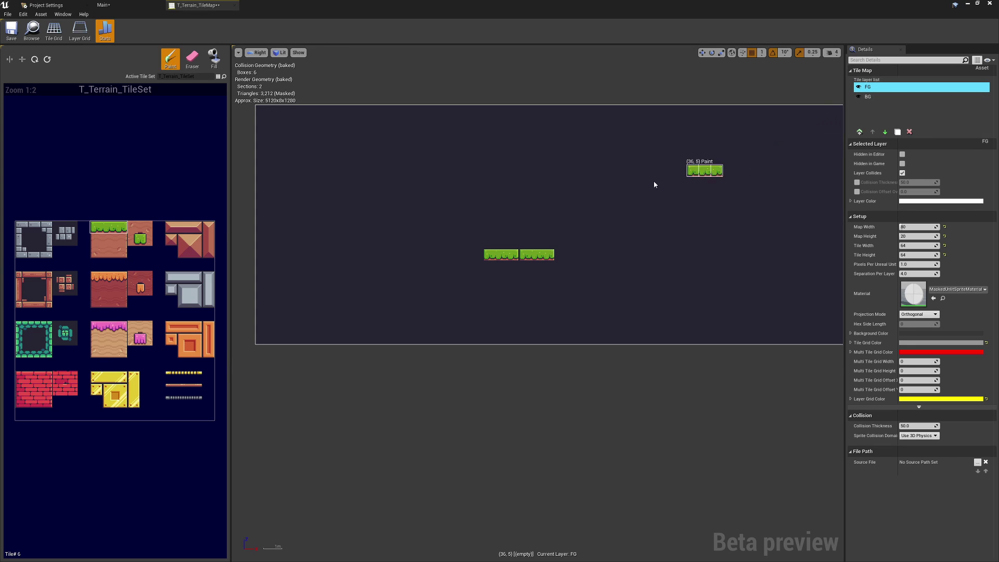
{"action": "scroll", "coordinate": [541, 215], "scroll_direction": "down", "scroll_amount": 1}
{"action": "scroll", "coordinate": [582, 172], "scroll_direction": "down", "scroll_amount": 1}
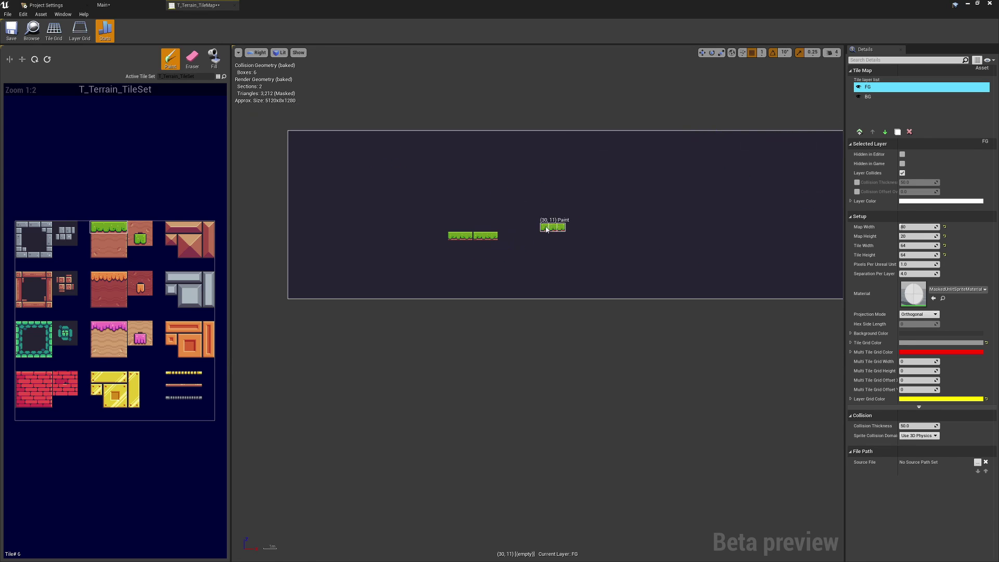
{"action": "right_click_drag", "start_coordinate": [524, 190], "coordinate": [511, 199]}
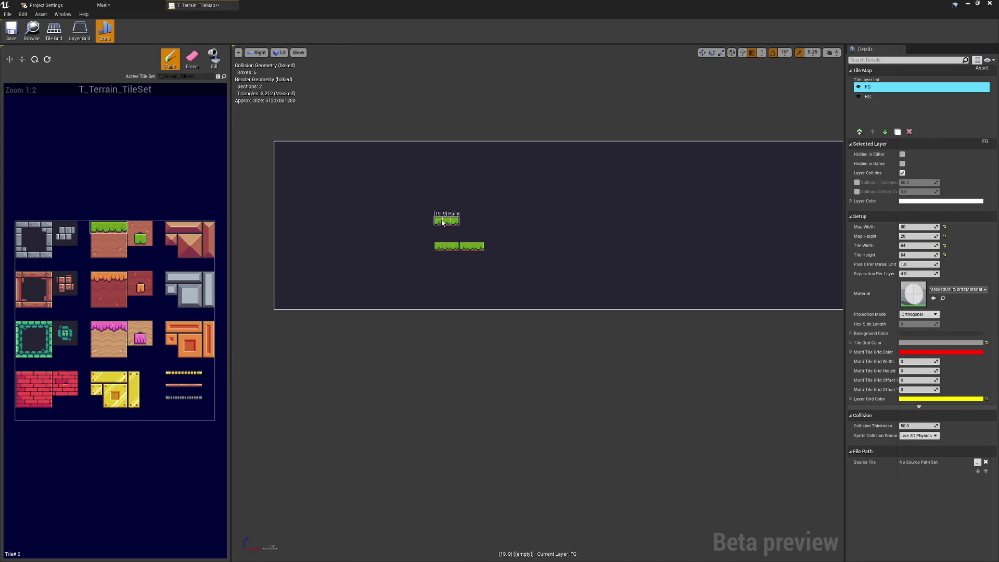
{"action": "scroll", "coordinate": [465, 212], "scroll_direction": "down", "scroll_amount": 1}
{"action": "scroll", "coordinate": [443, 229], "scroll_direction": "up", "scroll_amount": 1}
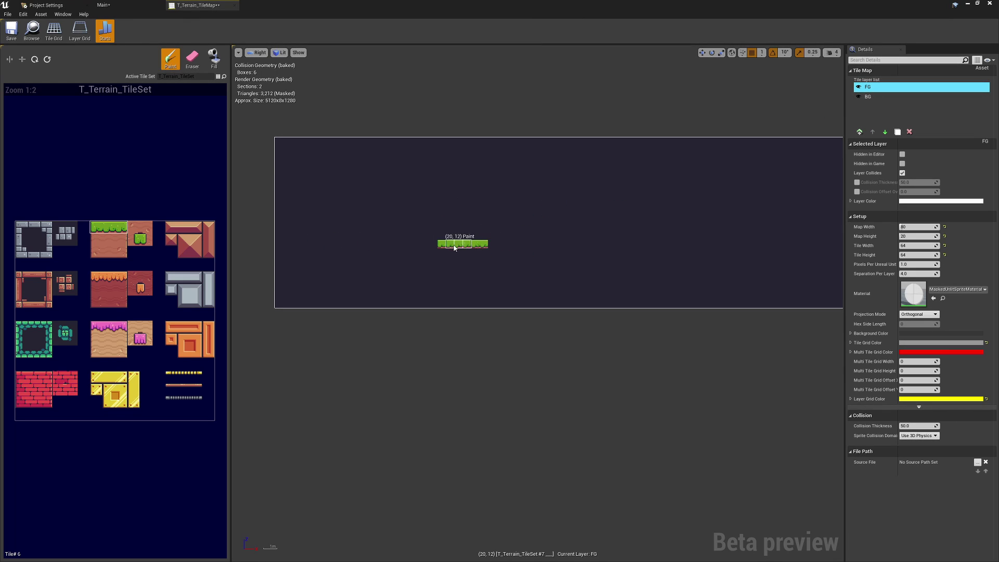
Paint grey stone corner tiles on the FG layer at (16, 5) and (16, 14), and erase the surplus tile above the lower one.
{"action": "scroll", "coordinate": [333, 252], "scroll_direction": "up", "scroll_amount": 1}
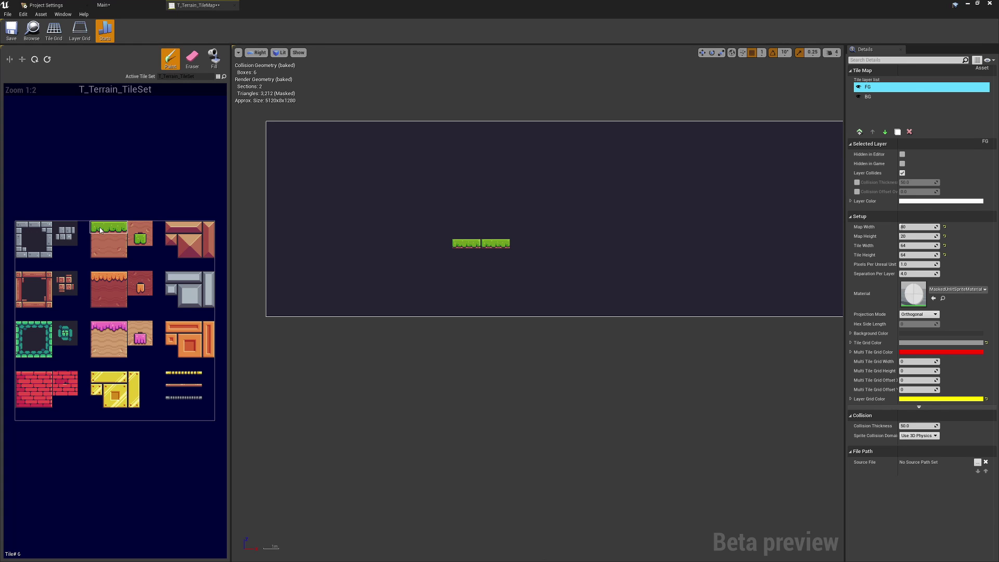
{"action": "left_click", "coordinate": [25, 224]}
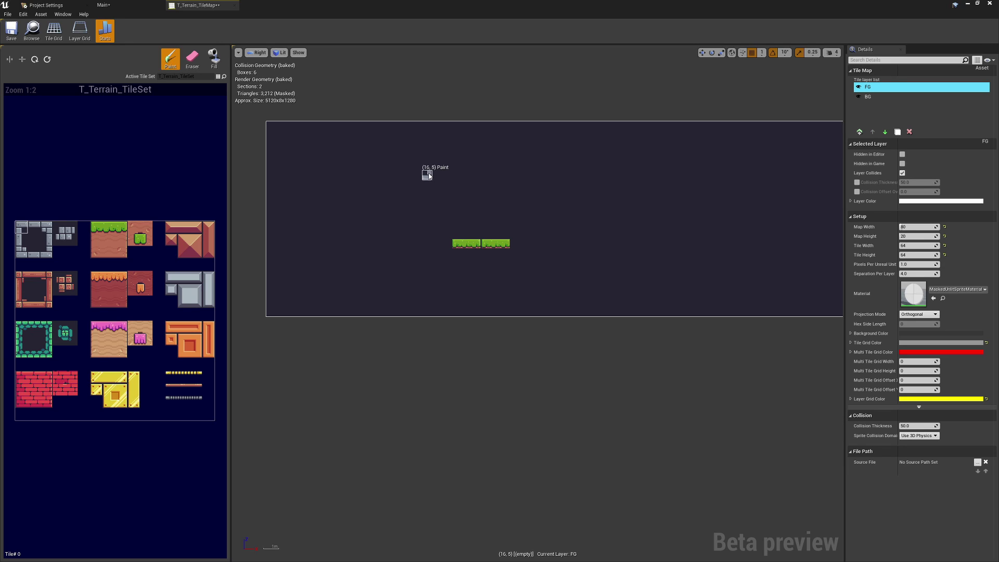
{"action": "left_click", "coordinate": [429, 175]}
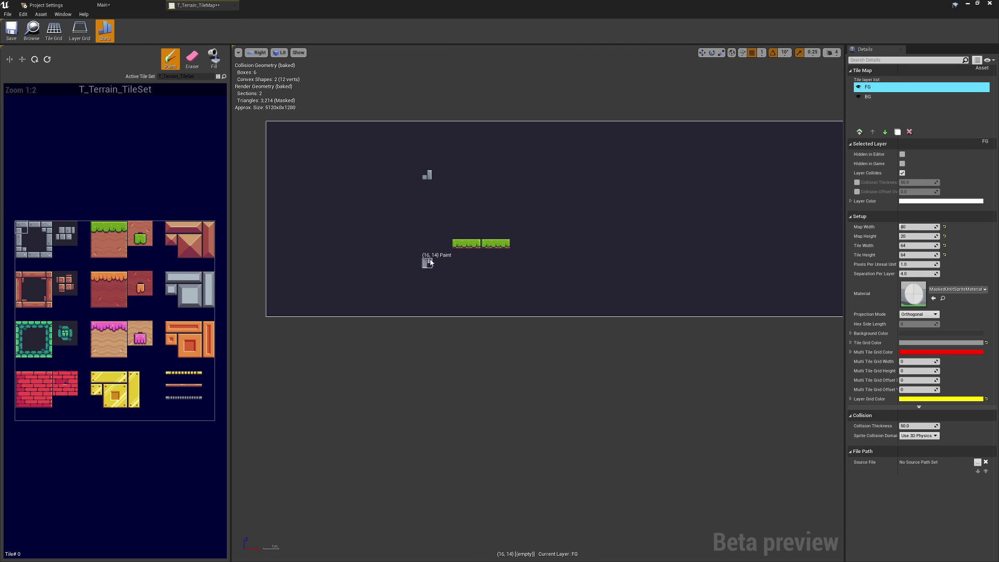
{"action": "left_click_drag", "start_coordinate": [430, 263], "coordinate": [430, 253]}
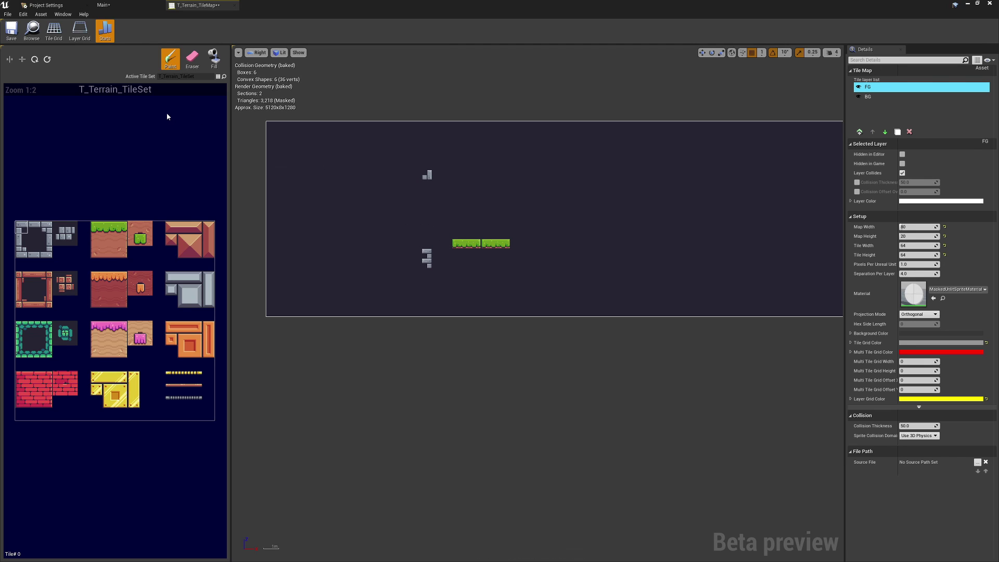
{"action": "left_click", "coordinate": [190, 58]}
{"action": "left_click", "coordinate": [426, 252]}
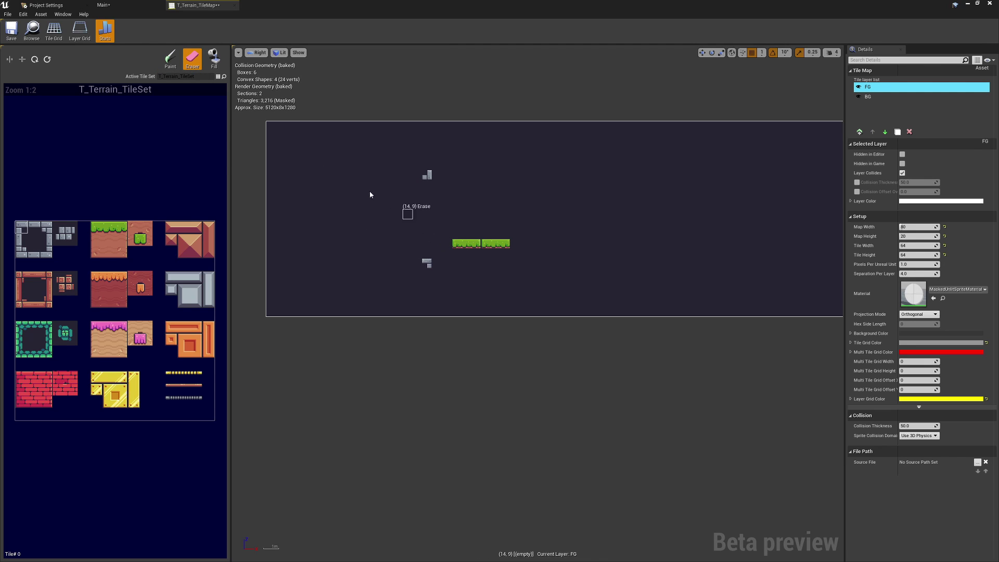
Paint a vertical wall of the grey stone block's left-edge tile between the two corner tiles.
{"action": "left_click", "coordinate": [36, 228]}
{"action": "left_click", "coordinate": [22, 242]}
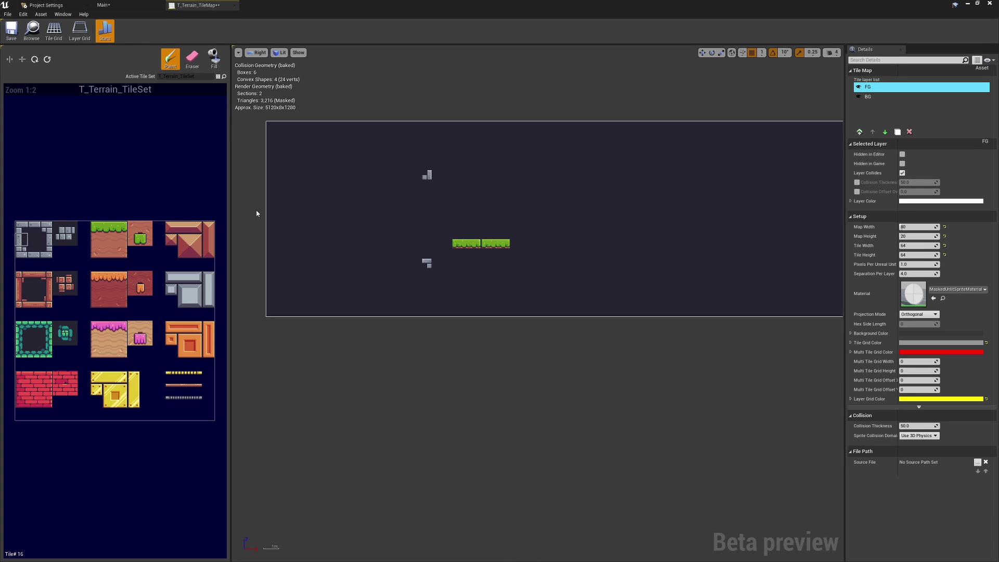
{"action": "left_click_drag", "start_coordinate": [428, 189], "coordinate": [428, 240]}
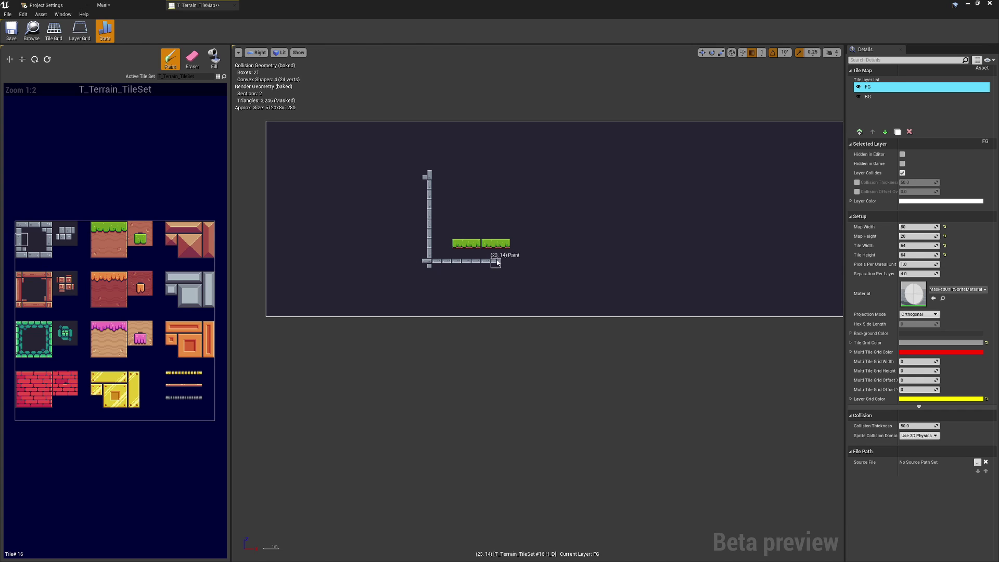
Paint a stone floor row extending right from the lower corner, using the edge tile rotated to horizontal.
{"action": "left_click_drag", "start_coordinate": [498, 262], "coordinate": [553, 263]}
{"action": "right_click_drag", "start_coordinate": [573, 251], "coordinate": [484, 254]}
{"action": "left_click_drag", "start_coordinate": [473, 264], "coordinate": [518, 266]}
{"action": "right_click_drag", "start_coordinate": [631, 255], "coordinate": [509, 251]}
{"action": "right_click_drag", "start_coordinate": [330, 205], "coordinate": [434, 205]}
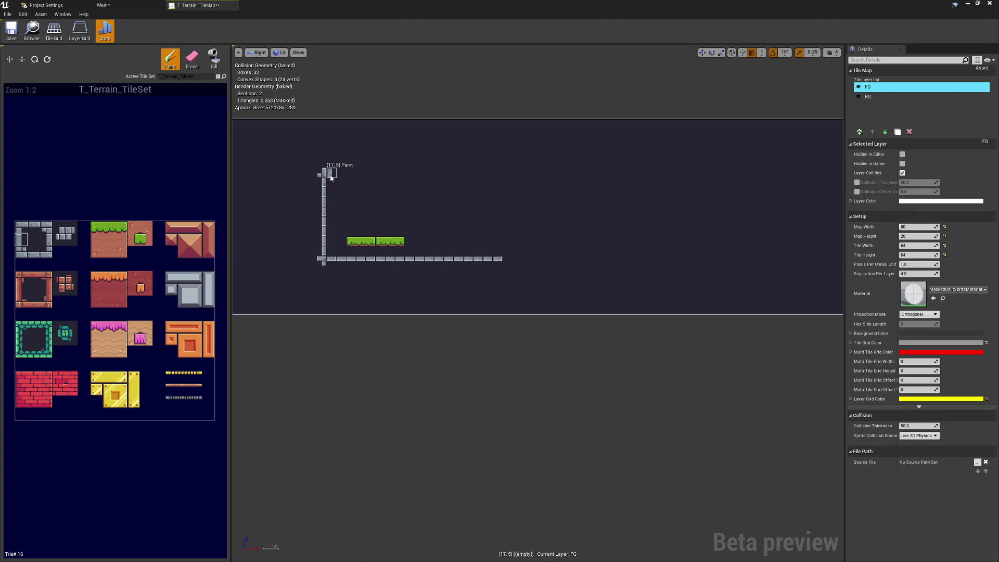
Paint a stone ceiling row extending right from the upper corner, and erase the stray tiles directly beneath it.
{"action": "left_click_drag", "start_coordinate": [331, 178], "coordinate": [512, 175]}
{"action": "left_click", "coordinate": [192, 58]}
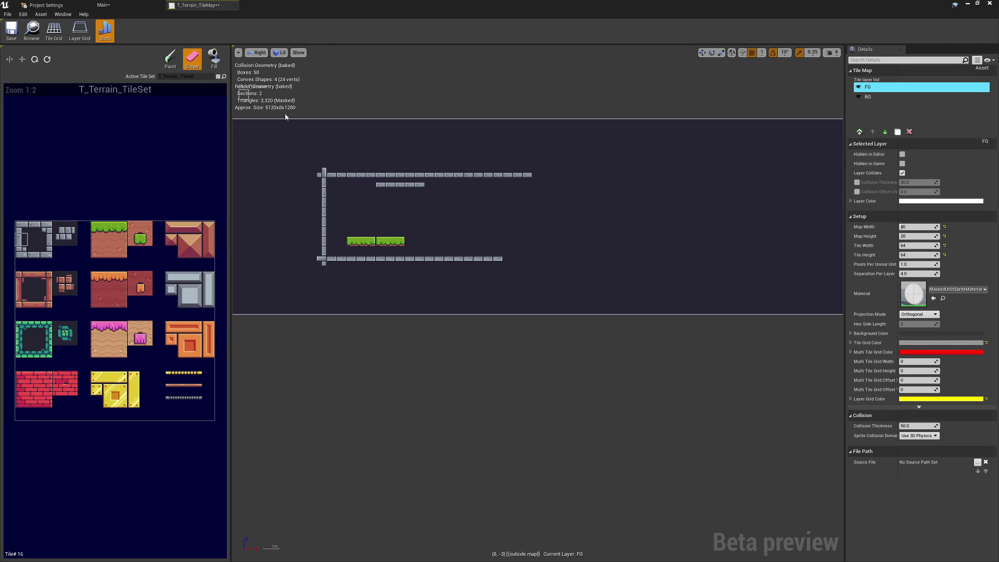
{"action": "left_click_drag", "start_coordinate": [377, 185], "coordinate": [461, 185]}
{"action": "right_click_drag", "start_coordinate": [461, 185], "coordinate": [394, 184]}
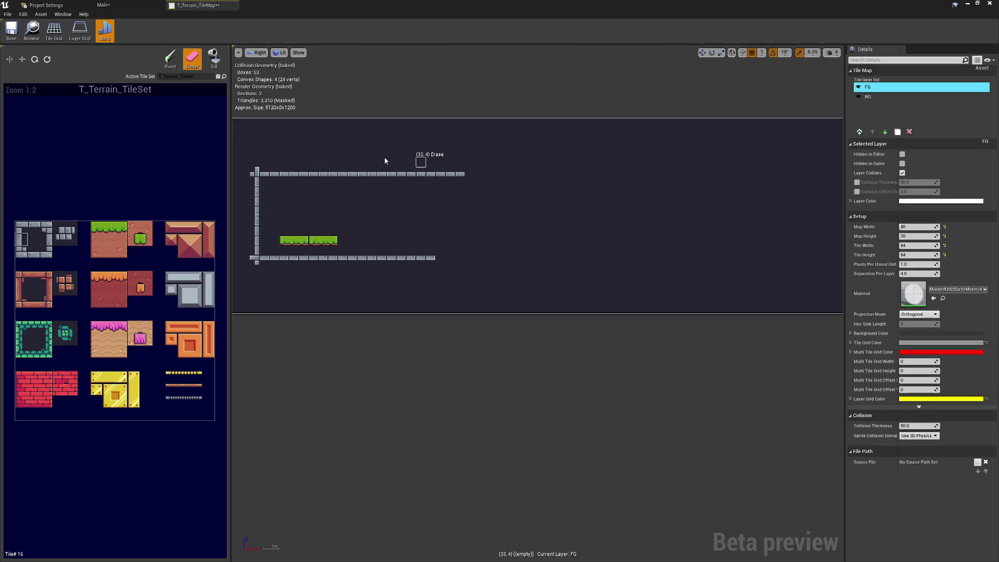
Extend the stone ceiling and floor rows to the right until both end at the same column, using a 20-tile strip flipped for the floor.
{"action": "left_click", "coordinate": [176, 62]}
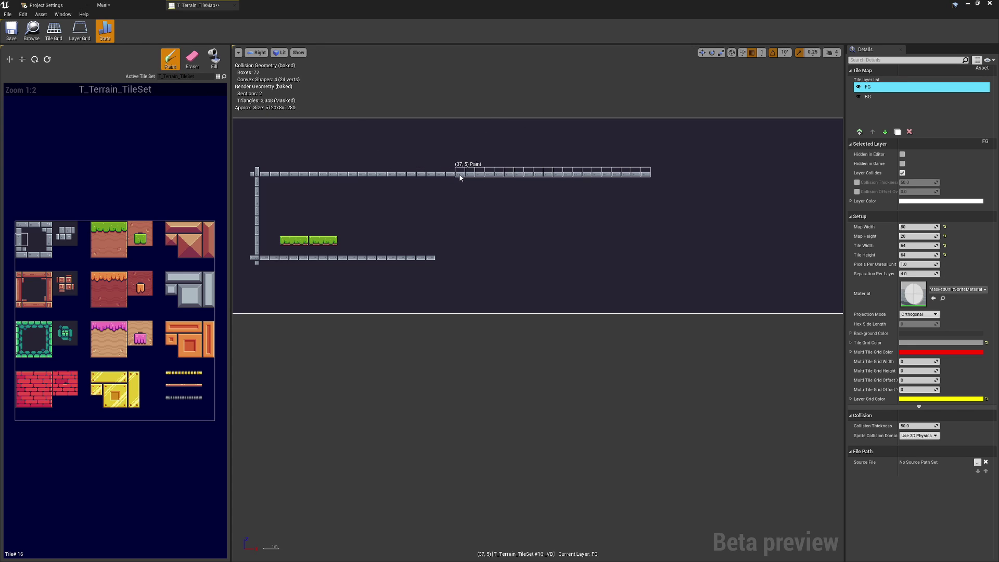
{"action": "left_click", "coordinate": [443, 258]}
{"action": "mouse_move", "coordinate": [444, 259]}
{"action": "right_mouse_down"}
{"action": "mouse_move", "coordinate": [580, 241]}
{"action": "mouse_move", "coordinate": [499, 238]}
{"action": "right_mouse_up"}
{"action": "left_click", "coordinate": [377, 258]}
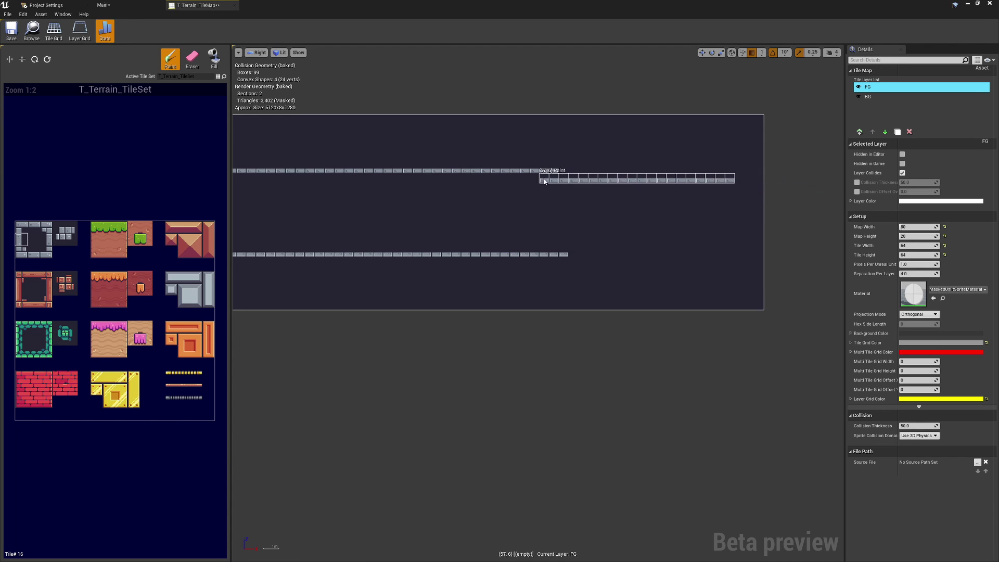
{"action": "left_click", "coordinate": [390, 170]}
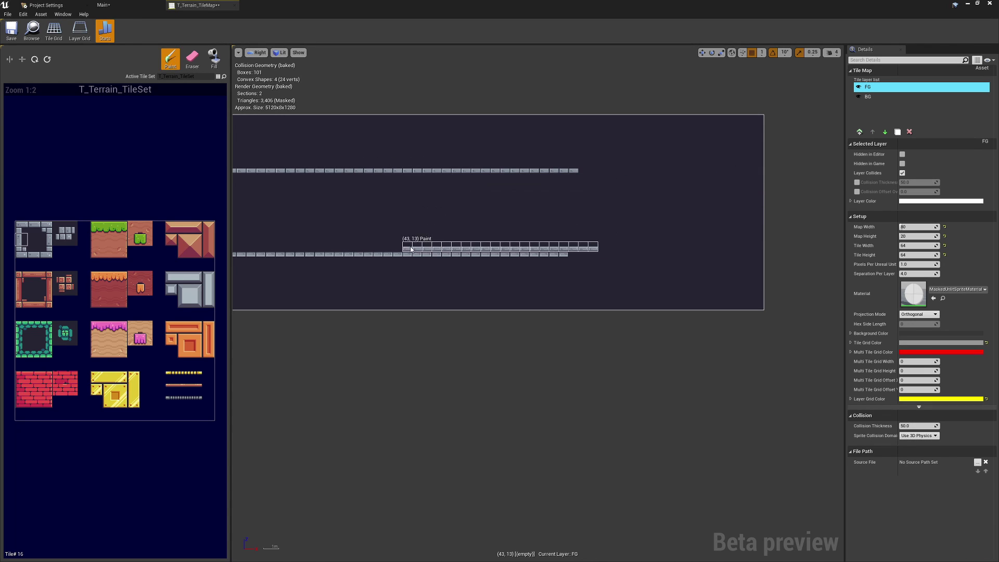
{"action": "key", "text": "y"}
{"action": "left_click", "coordinate": [388, 257]}
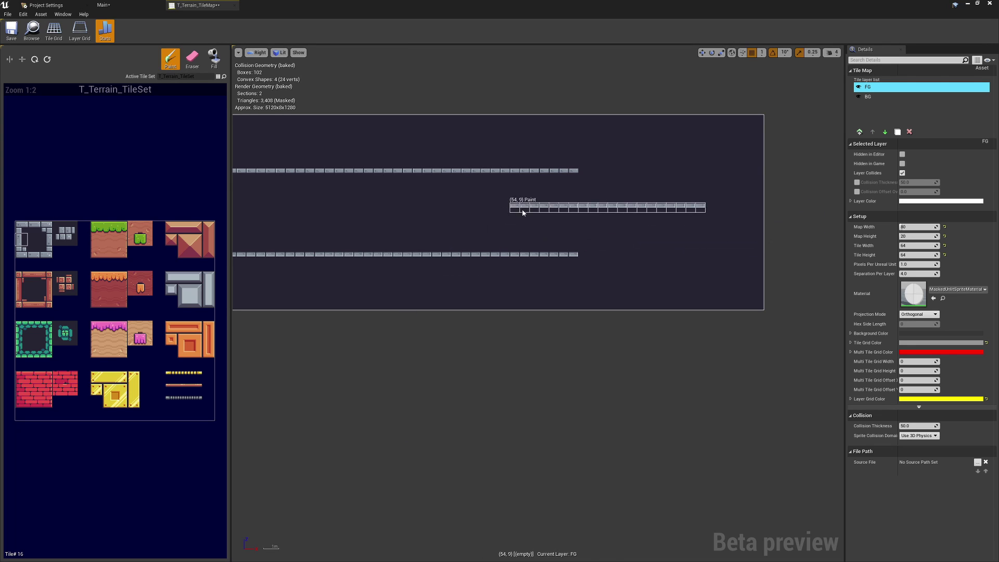
{"action": "right_click_drag", "start_coordinate": [515, 209], "coordinate": [702, 201]}
Look over the placed tile map in the Main level and return to the T_Terrain_TileMap editor.
{"action": "left_click", "coordinate": [107, 5]}
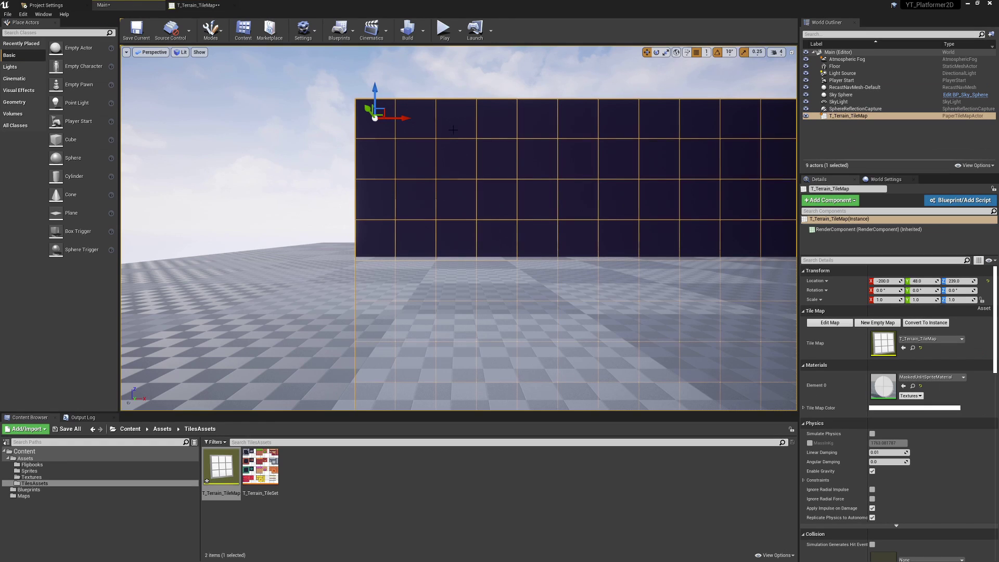
{"action": "left_click", "coordinate": [196, 76]}
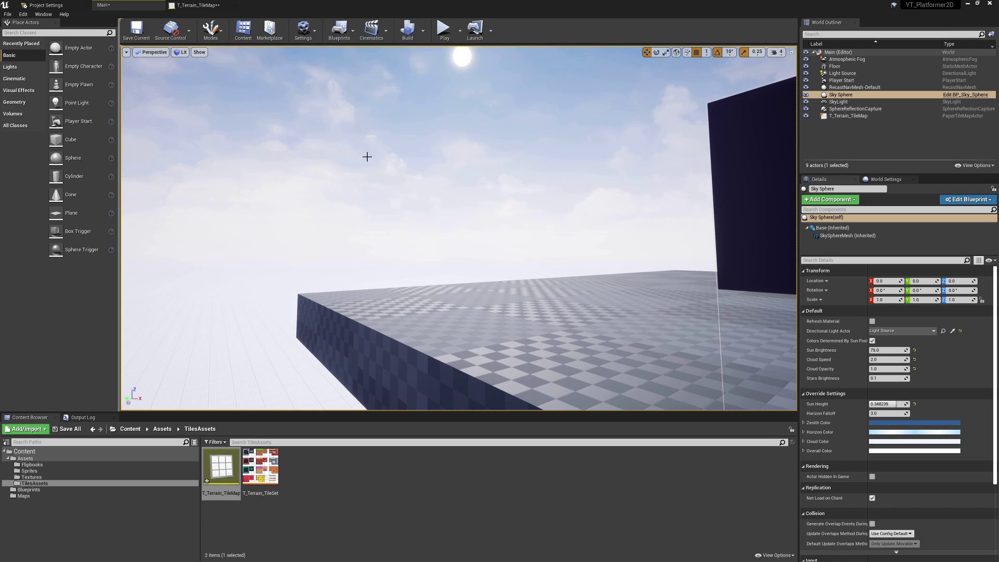
{"action": "left_click", "coordinate": [214, 7]}
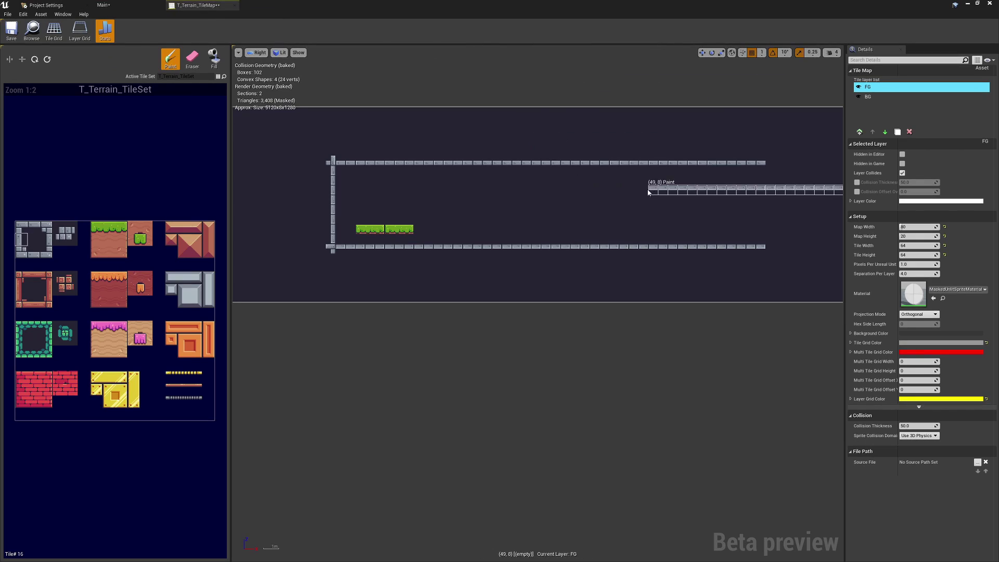
Copy the left stone wall with both its corners and stamp it mirrored at the right ends of the ceiling and floor rows.
{"action": "mouse_move", "coordinate": [583, 208]}
{"action": "right_mouse_down"}
{"action": "mouse_move", "coordinate": [506, 206]}
{"action": "mouse_move", "coordinate": [528, 202]}
{"action": "right_mouse_up"}
{"action": "right_click_drag", "start_coordinate": [440, 186], "coordinate": [600, 186]}
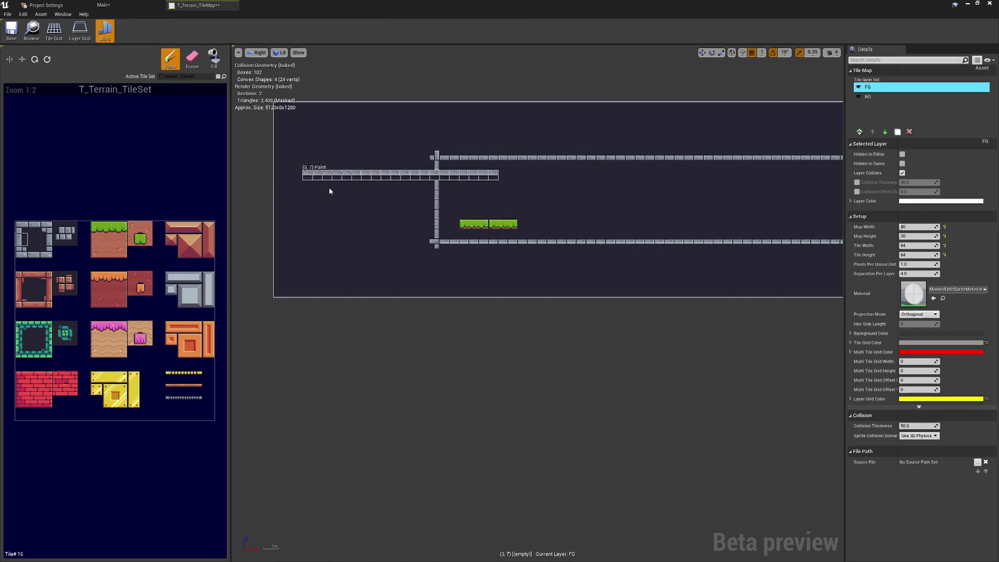
{"action": "mouse_move", "coordinate": [528, 175]}
{"action": "right_mouse_down"}
{"action": "mouse_move", "coordinate": [427, 183]}
{"action": "mouse_move", "coordinate": [385, 168]}
{"action": "right_mouse_up"}
{"action": "scroll", "coordinate": [385, 168], "scroll_direction": "up", "scroll_amount": 2}
{"action": "right_click_drag", "start_coordinate": [274, 195], "coordinate": [339, 189]}
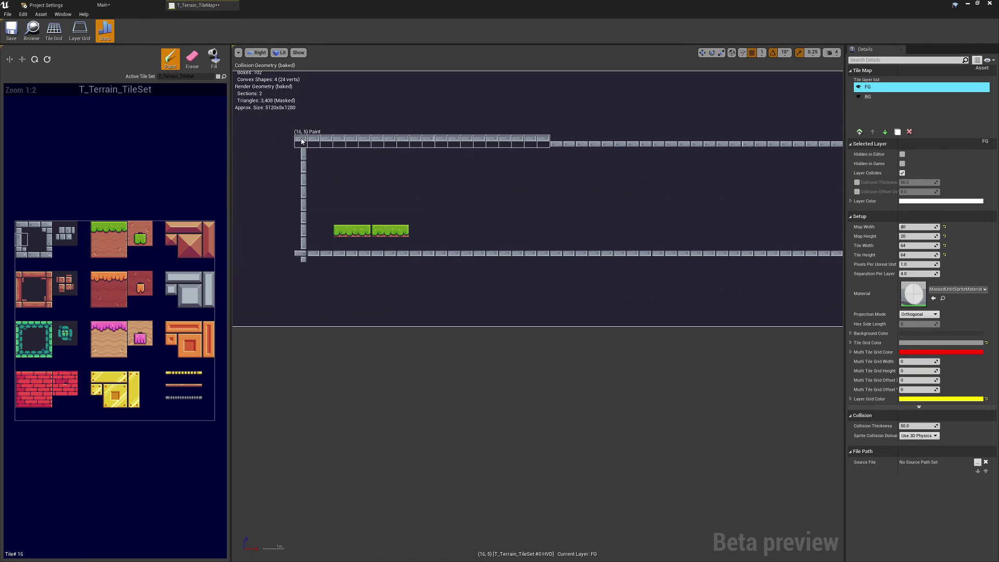
{"action": "left_click", "coordinate": [301, 142]}
{"action": "key", "text": "ctrl+z"}
{"action": "left_click_drag", "start_coordinate": [301, 141], "coordinate": [304, 255], "text": "shift"}
{"action": "right_click_drag", "start_coordinate": [724, 165], "coordinate": [502, 156]}
{"action": "left_click", "coordinate": [650, 139]}
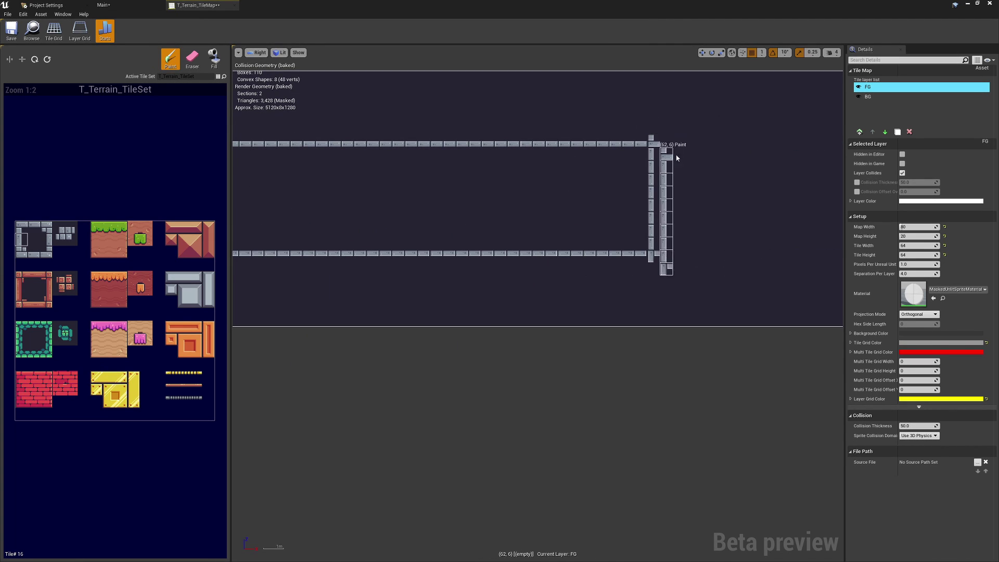
Paint a three-tile grass strip against the left wall, one row above the existing grass strips.
{"action": "right_click_drag", "start_coordinate": [631, 157], "coordinate": [801, 148]}
{"action": "left_click_drag", "start_coordinate": [109, 227], "coordinate": [131, 226]}
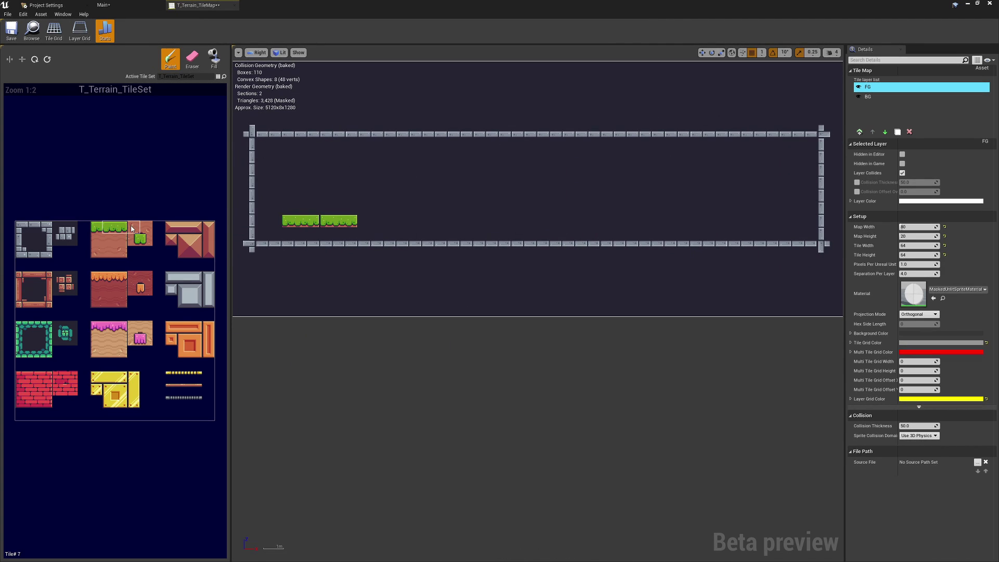
{"action": "left_click", "coordinate": [268, 204]}
{"action": "right_click_drag", "start_coordinate": [298, 188], "coordinate": [362, 172]}
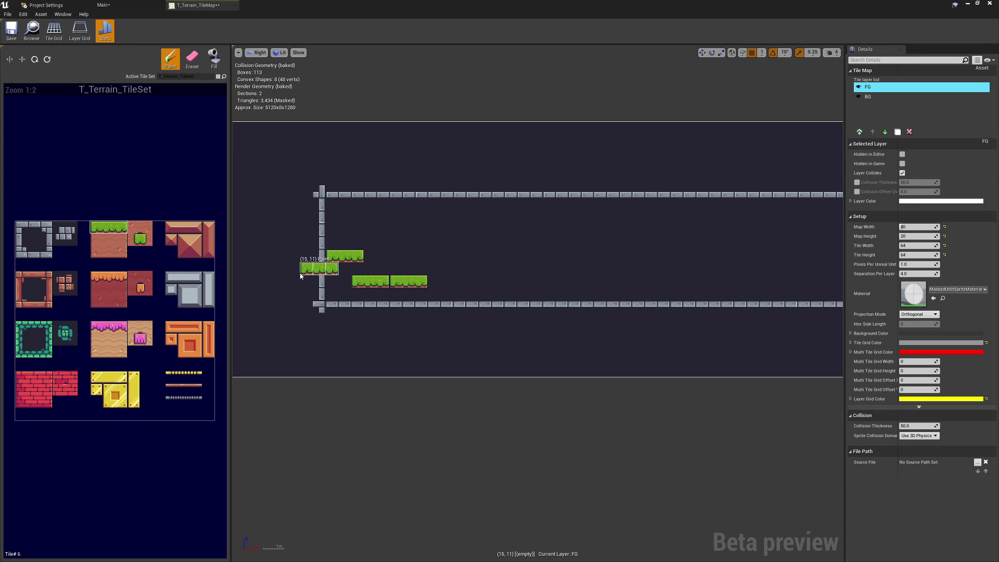
{"action": "key", "text": "ctrl+z"}
{"action": "left_click", "coordinate": [336, 268]}
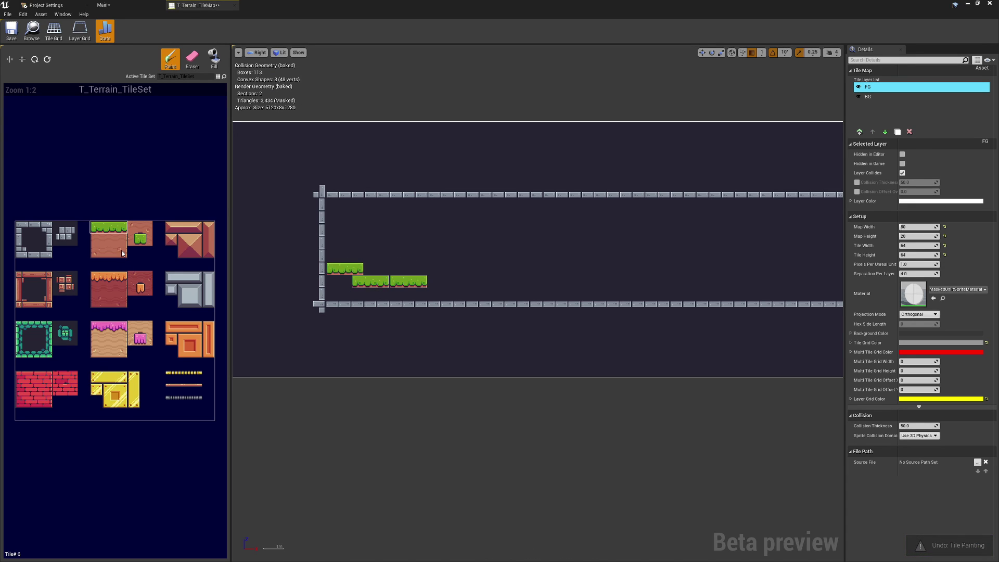
Paint a two-tile dirt column under the new grass strip beside the left wall, and extend the bottom dirt row to the right.
{"action": "left_click_drag", "start_coordinate": [95, 238], "coordinate": [96, 251]}
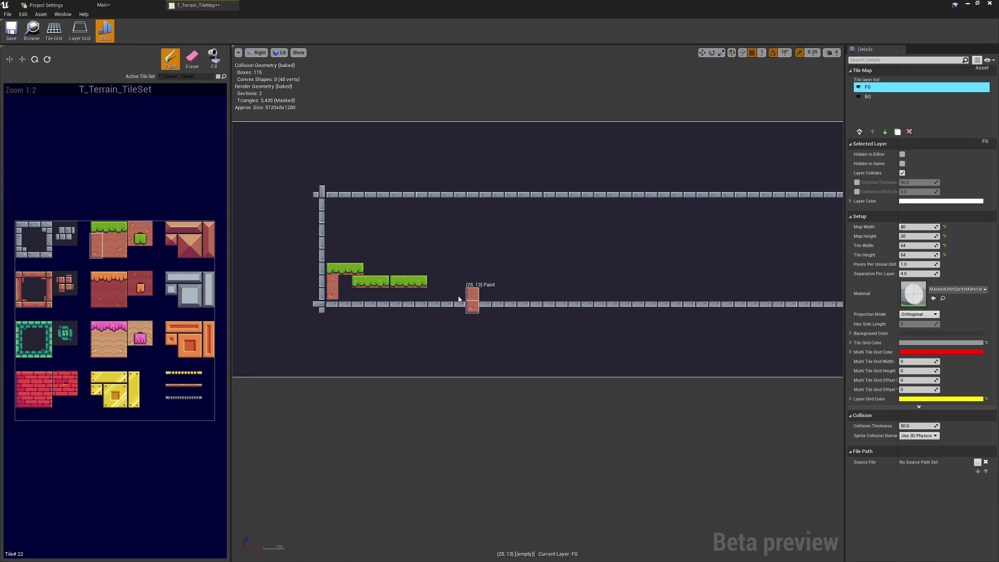
{"action": "left_click", "coordinate": [333, 282]}
{"action": "scroll", "coordinate": [343, 285], "scroll_direction": "up", "scroll_amount": 2}
{"action": "scroll", "coordinate": [335, 260], "scroll_direction": "up", "scroll_amount": 1}
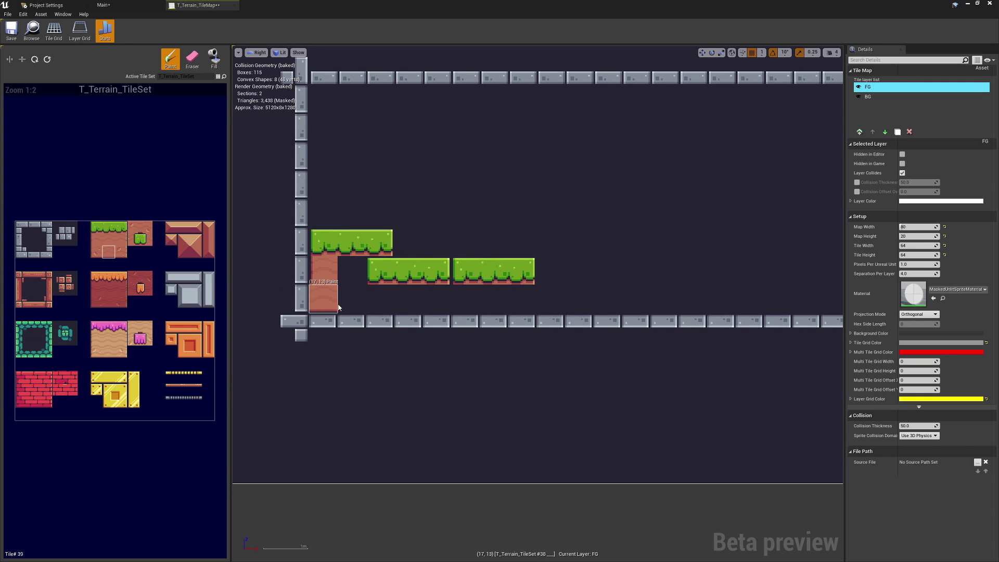
{"action": "left_click", "coordinate": [108, 255]}
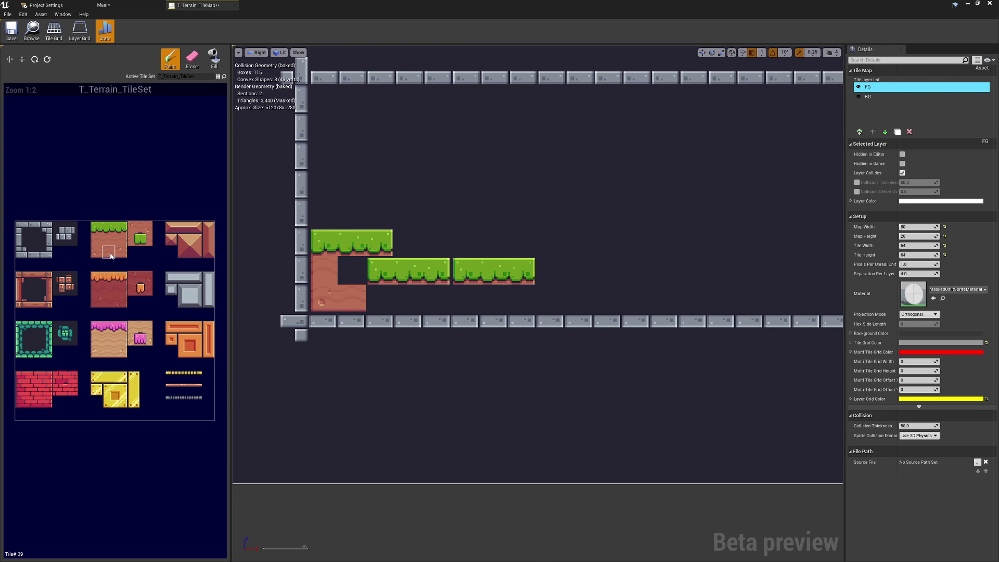
{"action": "left_click_drag", "start_coordinate": [389, 307], "coordinate": [412, 304]}
Close the platform's right end with dirt-edge and grass-corner tiles, and fill the gaps in its grass top and interior.
{"action": "left_click_drag", "start_coordinate": [123, 253], "coordinate": [122, 241]}
{"action": "left_click", "coordinate": [409, 264]}
{"action": "left_click", "coordinate": [120, 227]}
{"action": "left_click", "coordinate": [408, 240]}
{"action": "left_click", "coordinate": [111, 231]}
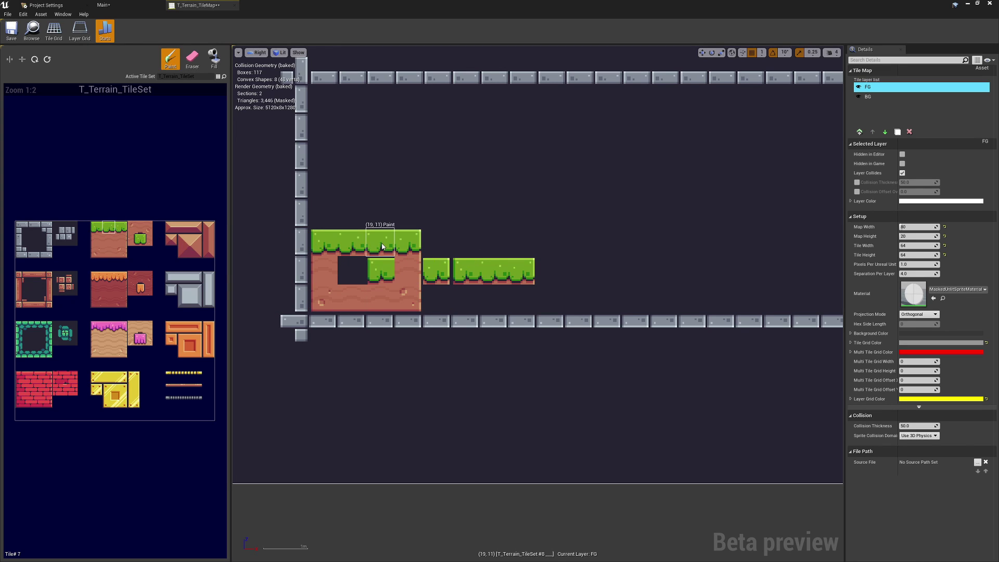
{"action": "left_click", "coordinate": [350, 251]}
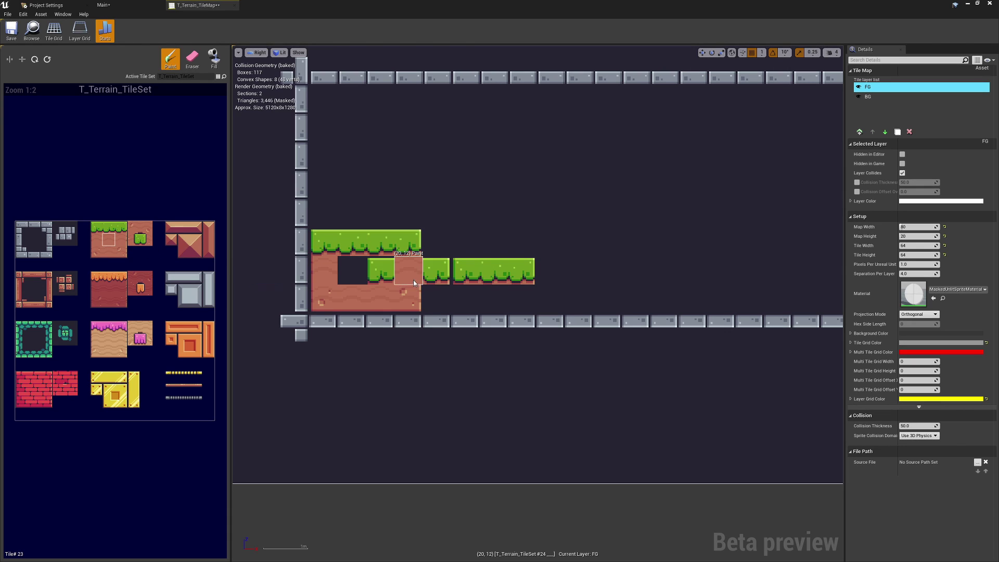
{"action": "left_click_drag", "start_coordinate": [343, 272], "coordinate": [372, 275]}
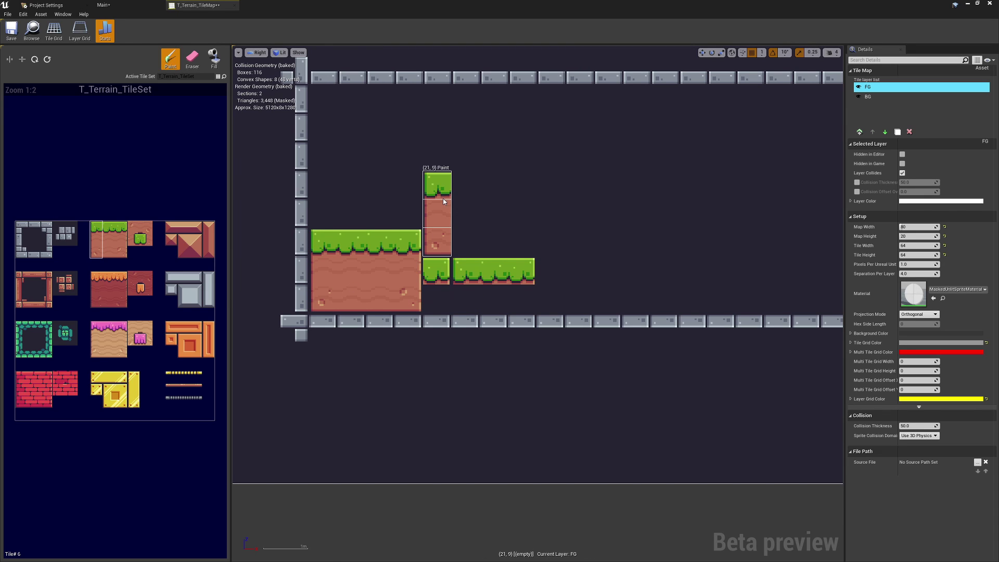
Start a taller platform just right of the first, six tiles wide, with a grass-topped left edge, two dirt rows and a grass top.
{"action": "left_click", "coordinate": [445, 208]}
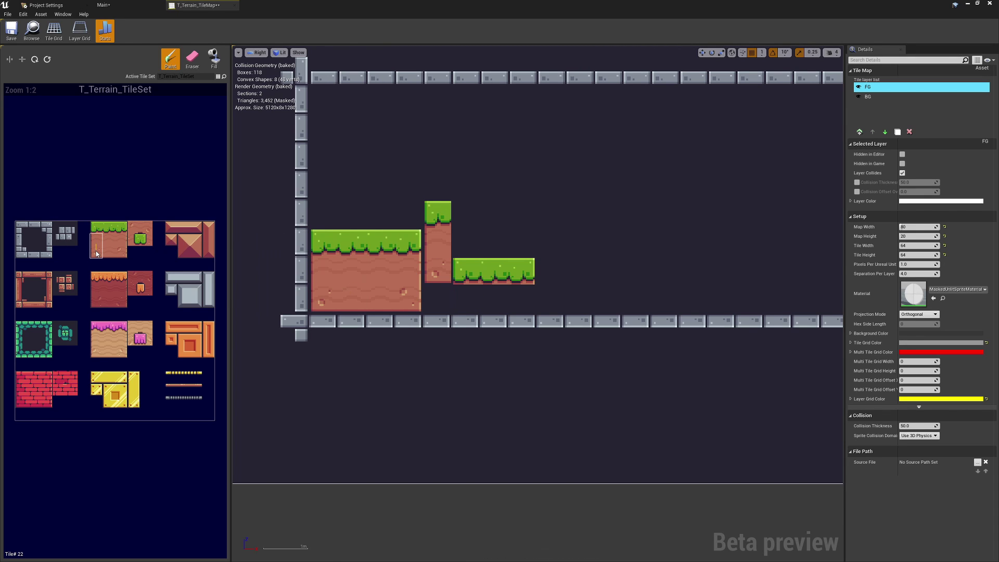
{"action": "left_click", "coordinate": [442, 275]}
{"action": "mouse_move", "coordinate": [495, 268]}
{"action": "left_mouse_down"}
{"action": "mouse_move", "coordinate": [560, 257]}
{"action": "mouse_move", "coordinate": [580, 267]}
{"action": "left_mouse_up"}
{"action": "left_click", "coordinate": [105, 229]}
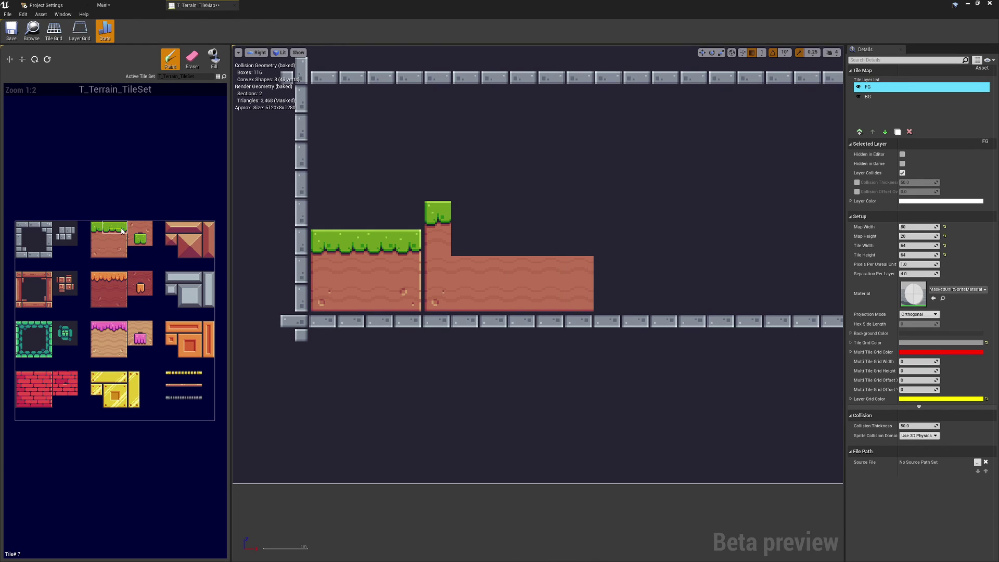
{"action": "left_click_drag", "start_coordinate": [462, 214], "coordinate": [550, 216]}
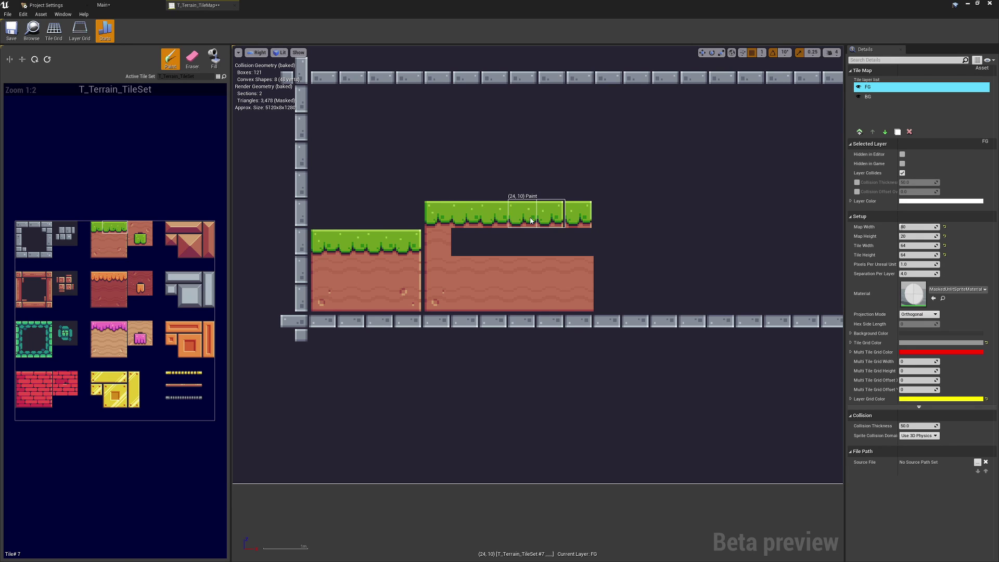
{"action": "left_click_drag", "start_coordinate": [544, 214], "coordinate": [746, 215]}
{"action": "key", "text": "ctrl+z"}
{"action": "key", "text": "ctrl+z"}
{"action": "key", "text": "ctrl+z"}
{"action": "key", "text": "ctrl+z"}
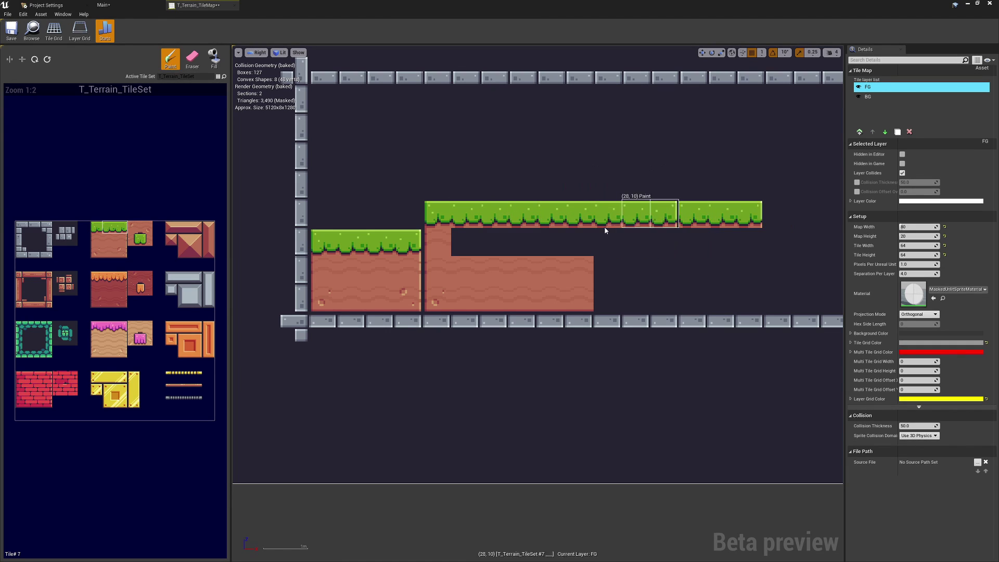
{"action": "key", "text": "ctrl+z"}
{"action": "key", "text": "ctrl+z"}
{"action": "key", "text": "ctrl+z"}
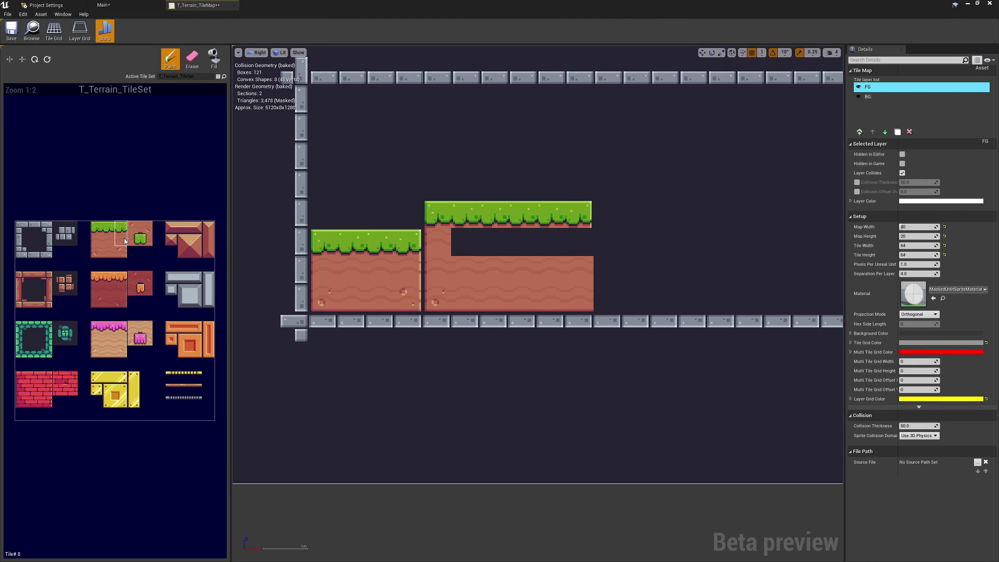
Close the taller platform's right end with dirt-edge tiles and a bottom-right dirt corner tile.
{"action": "left_click", "coordinate": [584, 226]}
{"action": "key", "text": "ctrl+z"}
{"action": "left_click", "coordinate": [124, 242]}
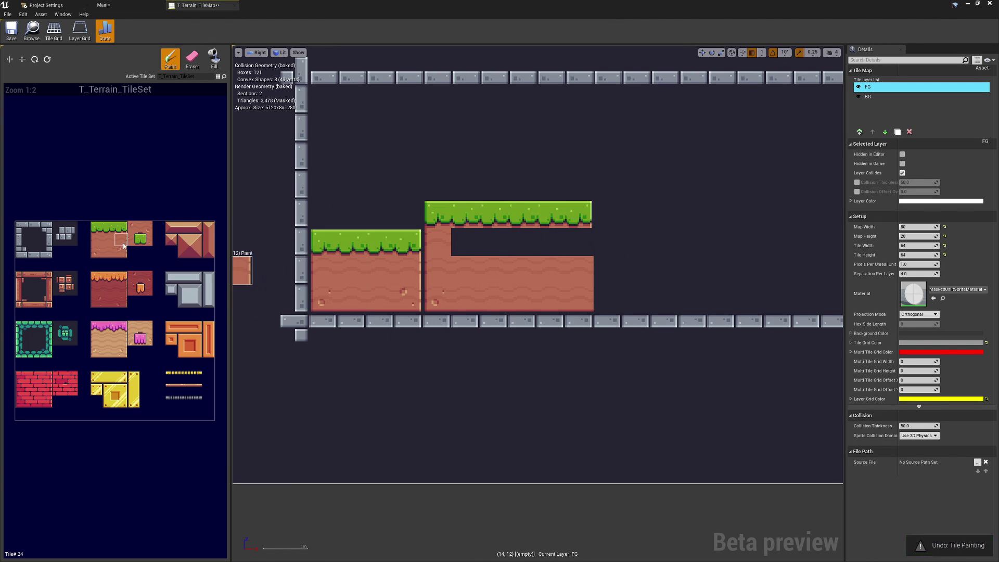
{"action": "left_click", "coordinate": [579, 241]}
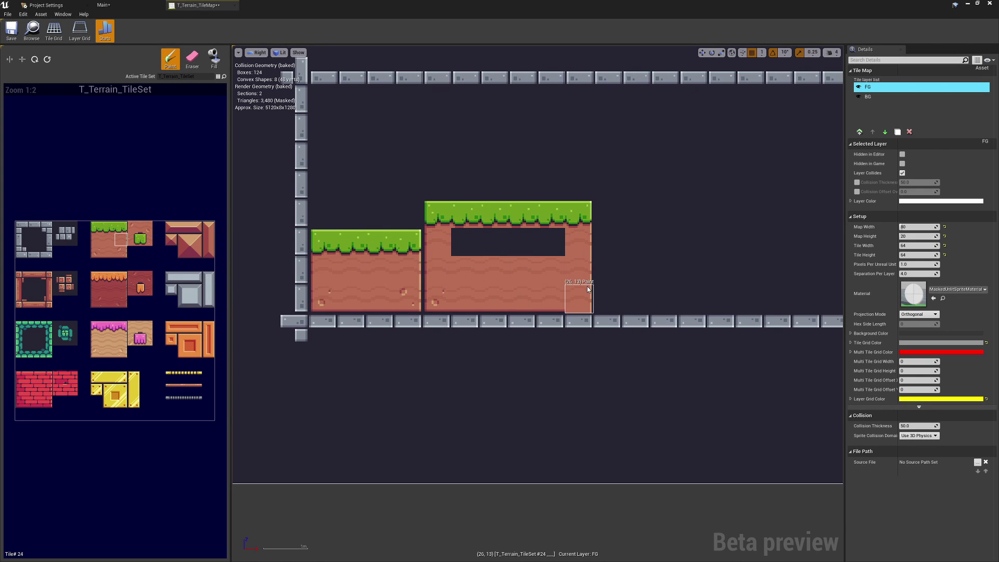
{"action": "left_click", "coordinate": [122, 252]}
{"action": "left_click", "coordinate": [577, 298]}
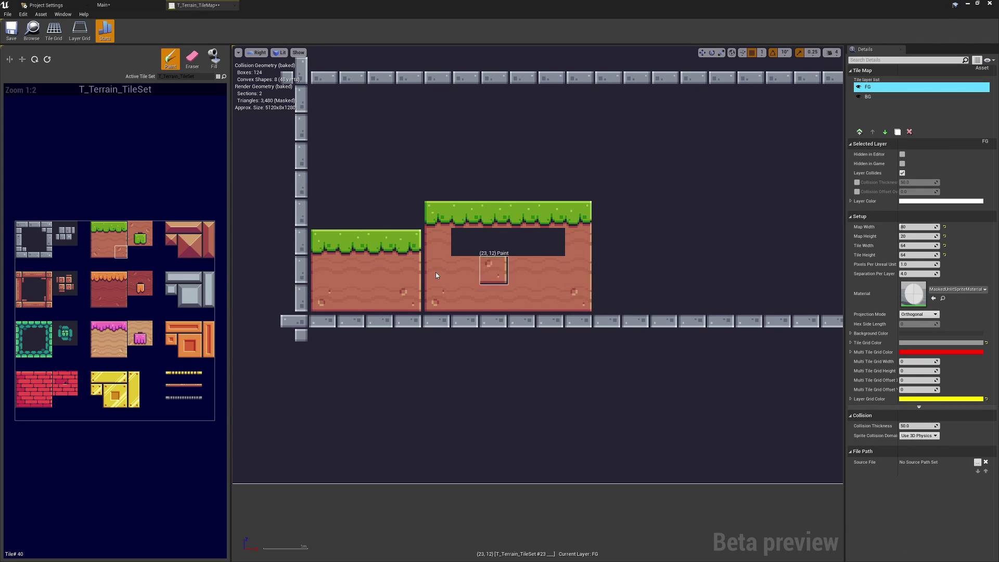
Fill the empty row inside the taller platform with the plain dirt tile.
{"action": "left_click", "coordinate": [108, 239]}
{"action": "left_click", "coordinate": [214, 59]}
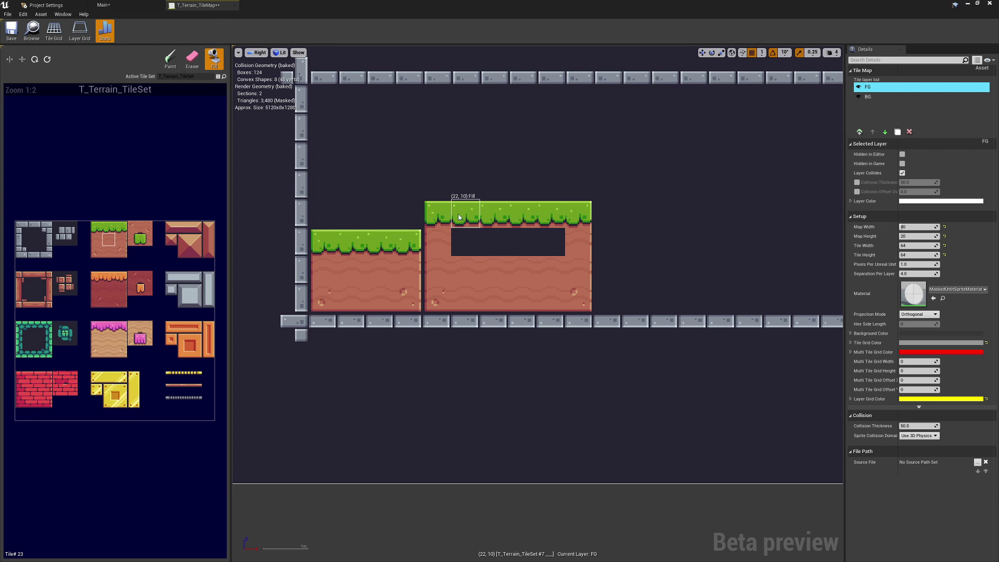
{"action": "left_click", "coordinate": [507, 240]}
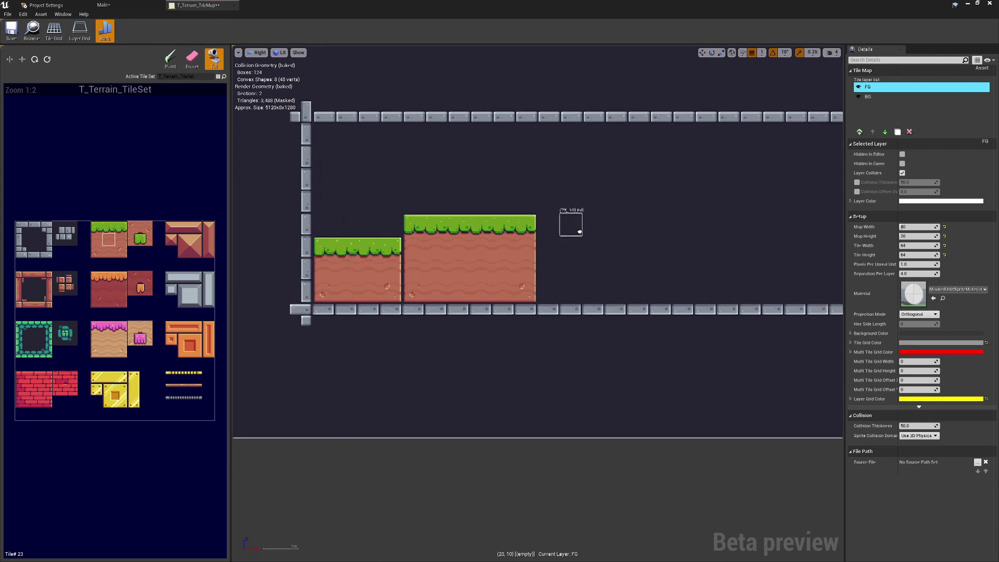
Paint a six-tile-wide bevelled brown beam right of the taller platform, with a two-by-two pyramid block under its right end.
{"action": "left_click_drag", "start_coordinate": [170, 229], "coordinate": [233, 226]}
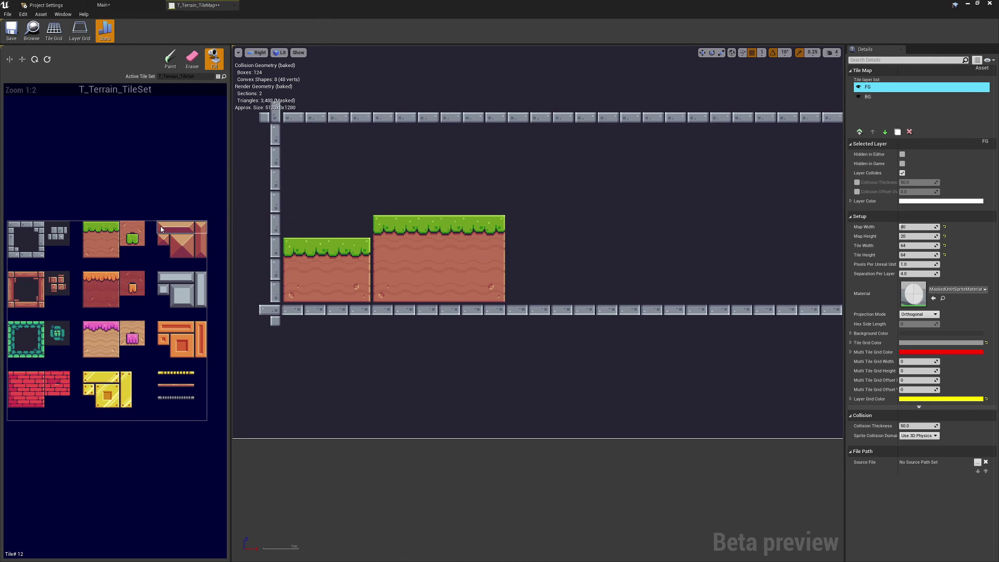
{"action": "left_click", "coordinate": [521, 256]}
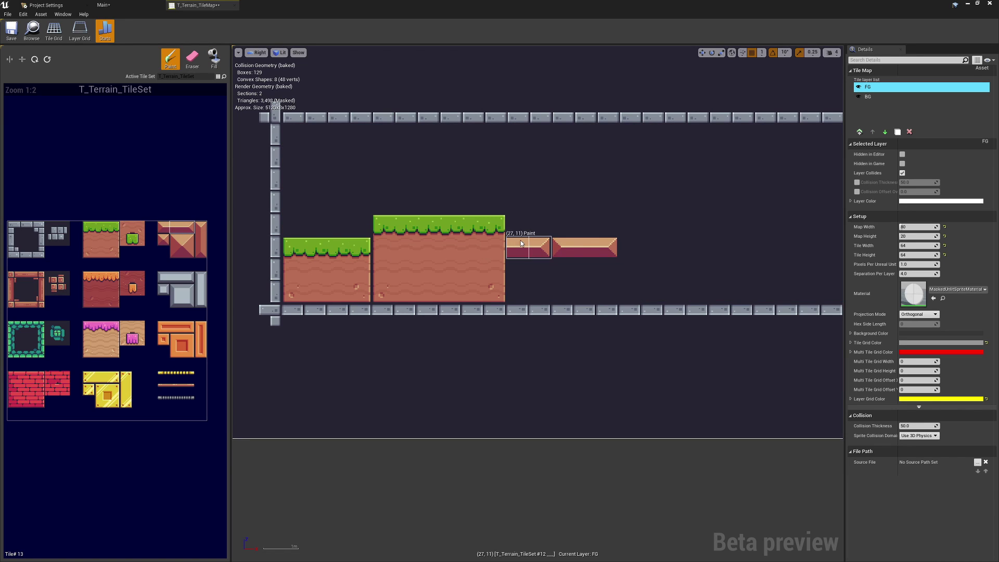
{"action": "left_click", "coordinate": [604, 248]}
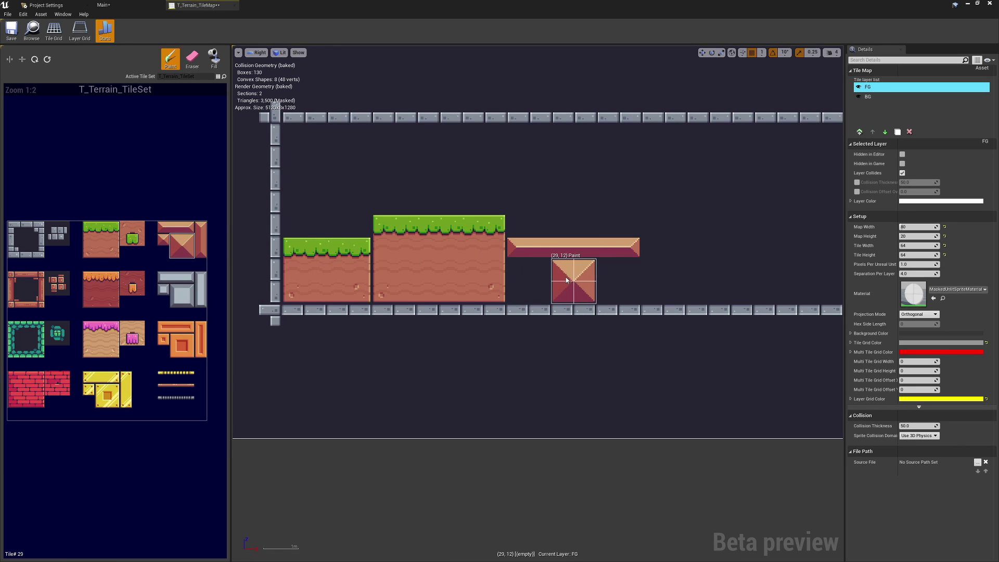
{"action": "left_click", "coordinate": [635, 265]}
{"action": "right_click_drag", "start_coordinate": [635, 264], "coordinate": [562, 264]}
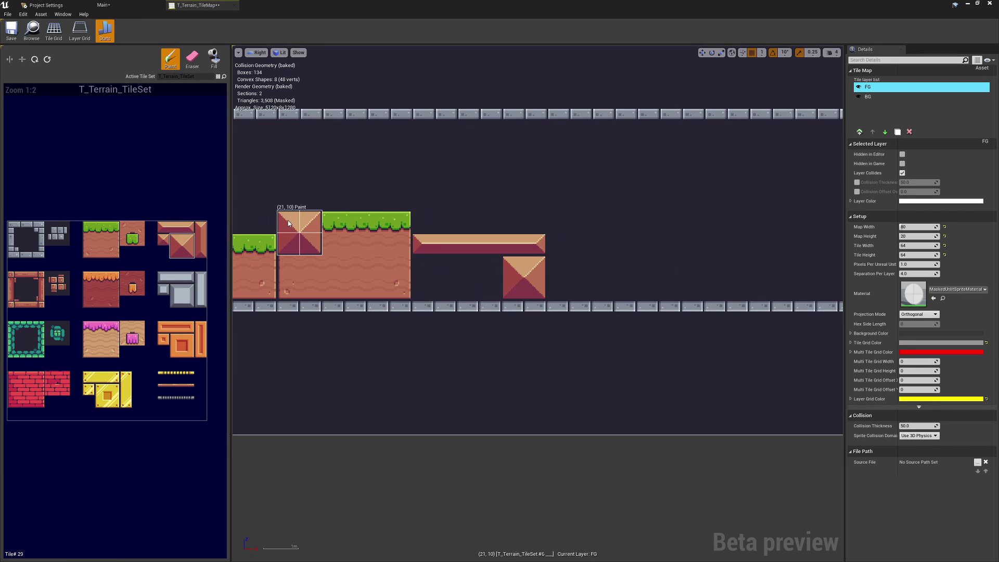
Sample the taller grass-topped platform's tiles and stamp a copy just right of the brown beam.
{"action": "left_click_drag", "start_coordinate": [289, 222], "coordinate": [399, 279], "text": "shift"}
{"action": "left_click", "coordinate": [558, 223]}
{"action": "scroll", "coordinate": [541, 223], "scroll_direction": "down", "scroll_amount": 4}
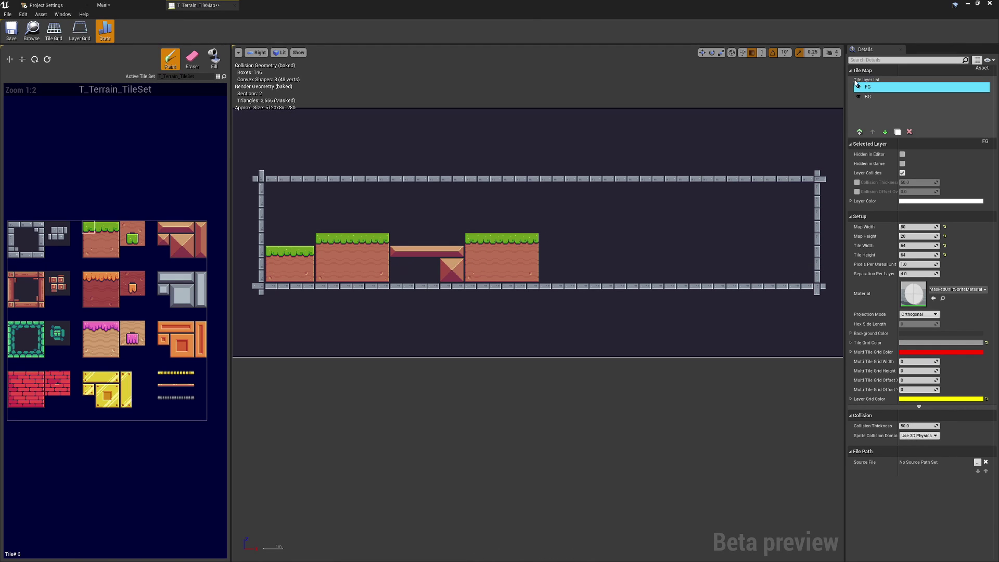
Erase the BG layer's dark tiles from all open space inside the stone boundary walls.
{"action": "left_click", "coordinate": [872, 97]}
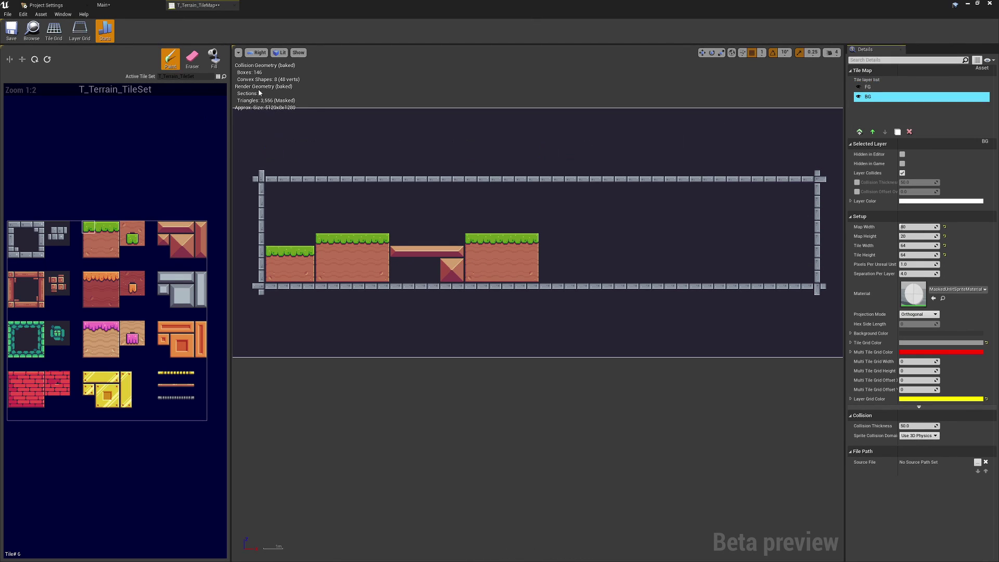
{"action": "key", "text": "shift+e"}
{"action": "mouse_move", "coordinate": [270, 191]}
{"action": "left_mouse_down"}
{"action": "mouse_move", "coordinate": [789, 198]}
{"action": "mouse_move", "coordinate": [806, 229]}
{"action": "mouse_move", "coordinate": [547, 203]}
{"action": "mouse_move", "coordinate": [267, 200]}
{"action": "mouse_move", "coordinate": [272, 225]}
{"action": "left_mouse_up"}
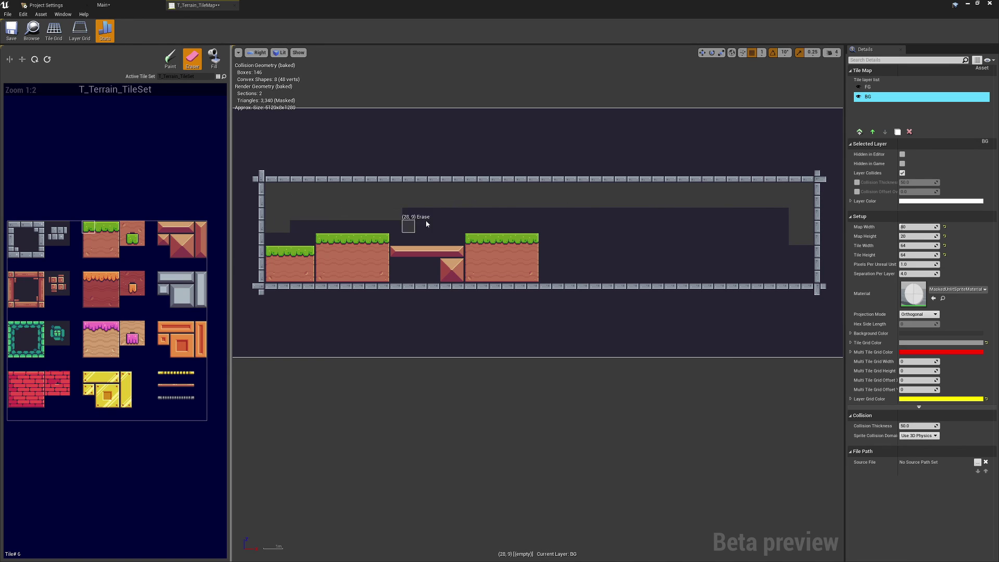
{"action": "mouse_move", "coordinate": [434, 223]}
{"action": "left_mouse_down"}
{"action": "mouse_move", "coordinate": [762, 223]}
{"action": "mouse_move", "coordinate": [427, 217]}
{"action": "left_mouse_up"}
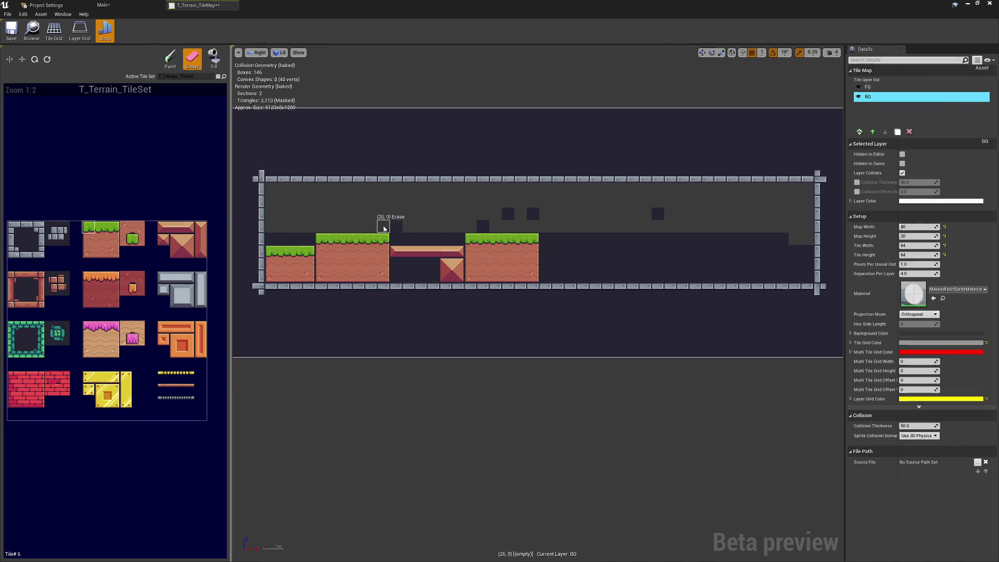
{"action": "left_click_drag", "start_coordinate": [780, 242], "coordinate": [411, 226]}
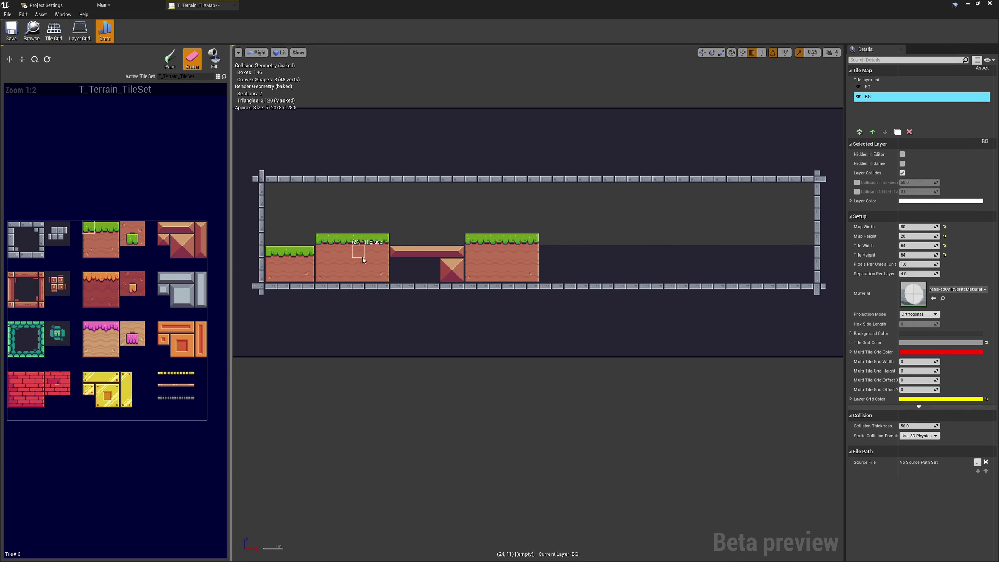
{"action": "left_click_drag", "start_coordinate": [404, 276], "coordinate": [719, 276]}
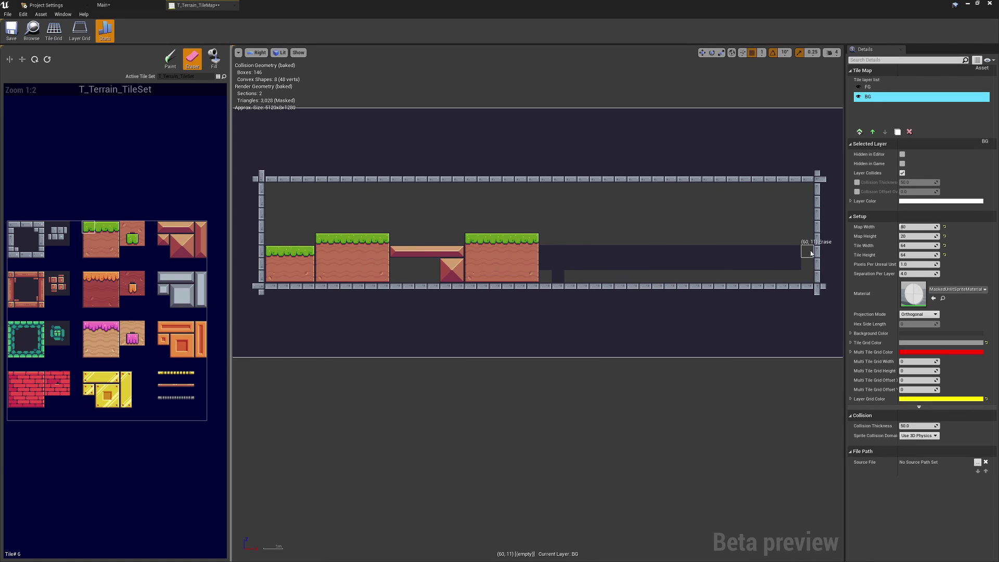
{"action": "mouse_move", "coordinate": [810, 253]}
{"action": "left_mouse_down"}
{"action": "mouse_move", "coordinate": [547, 245]}
{"action": "mouse_move", "coordinate": [794, 266]}
{"action": "left_mouse_up"}
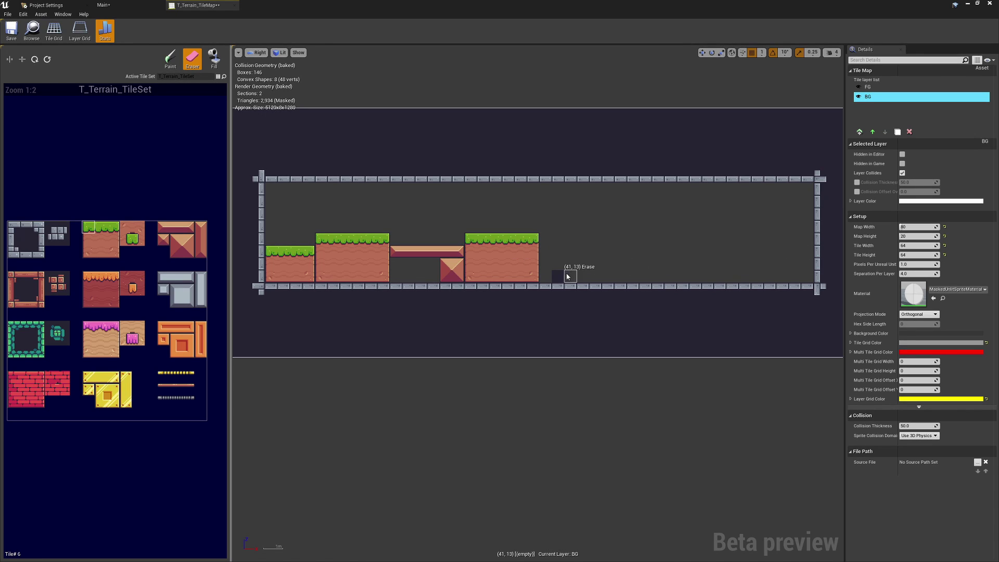
{"action": "scroll", "coordinate": [523, 222], "scroll_direction": "down", "scroll_amount": 1}
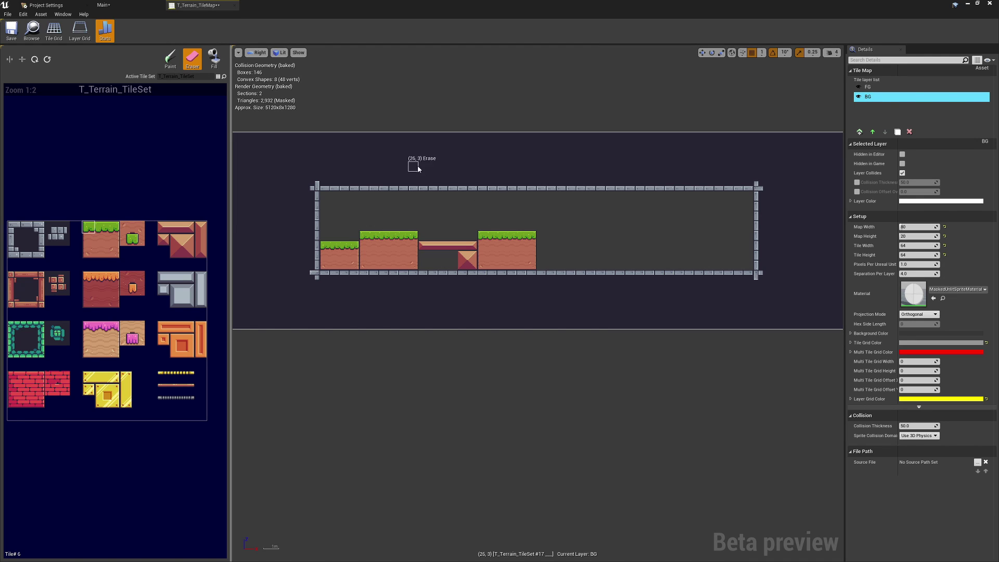
{"action": "scroll", "coordinate": [523, 227], "scroll_direction": "down", "scroll_amount": 1}
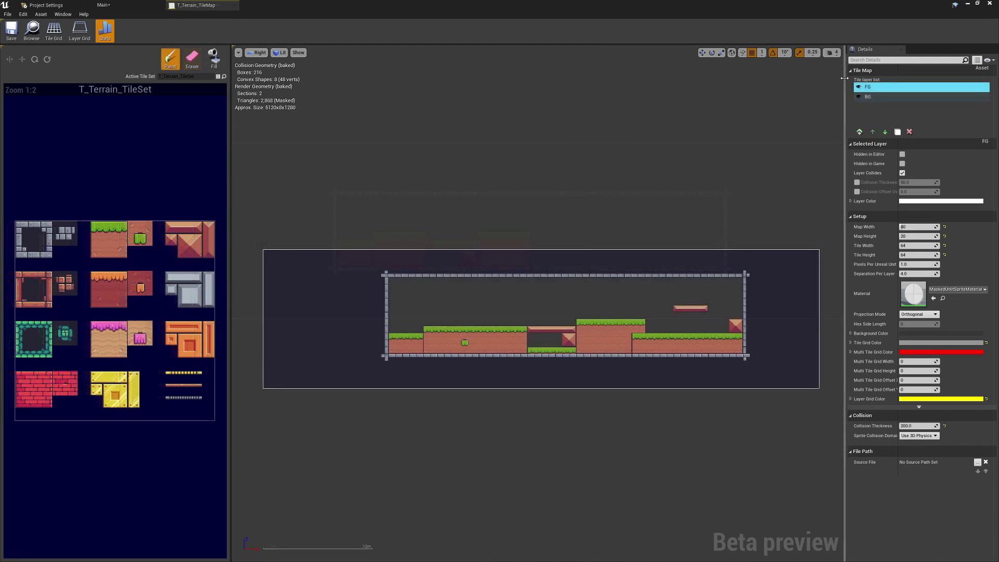
Examine the completed tile map from end to end, checking the walls, platforms and empty interior.
{"action": "scroll", "coordinate": [402, 359], "scroll_direction": "up", "scroll_amount": 2}
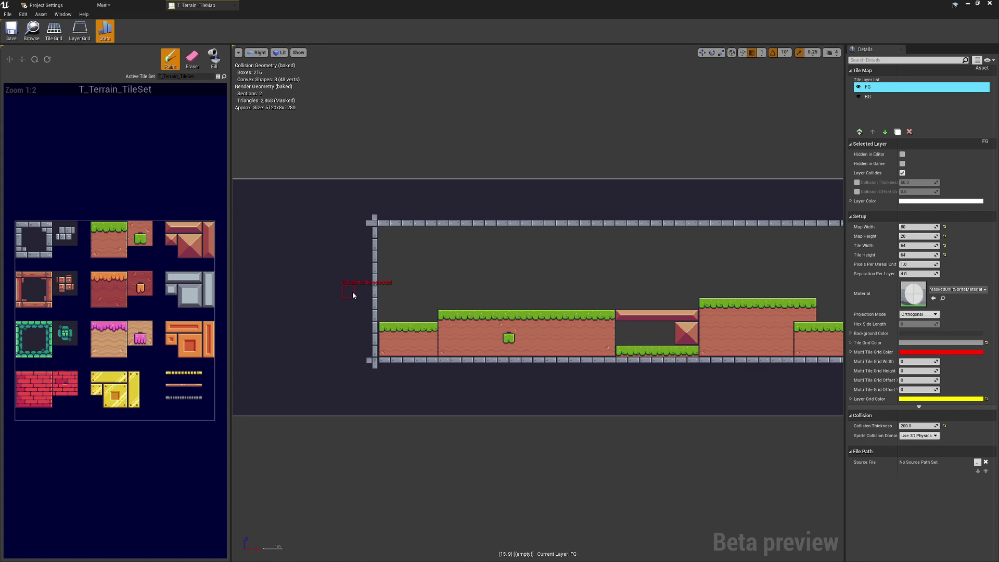
{"action": "scroll", "coordinate": [609, 279], "scroll_direction": "down", "scroll_amount": 1}
{"action": "scroll", "coordinate": [629, 263], "scroll_direction": "down", "scroll_amount": 1}
{"action": "scroll", "coordinate": [600, 281], "scroll_direction": "up", "scroll_amount": 1}
{"action": "right_click_drag", "start_coordinate": [644, 282], "coordinate": [556, 292]}
{"action": "right_click_drag", "start_coordinate": [683, 307], "coordinate": [518, 300]}
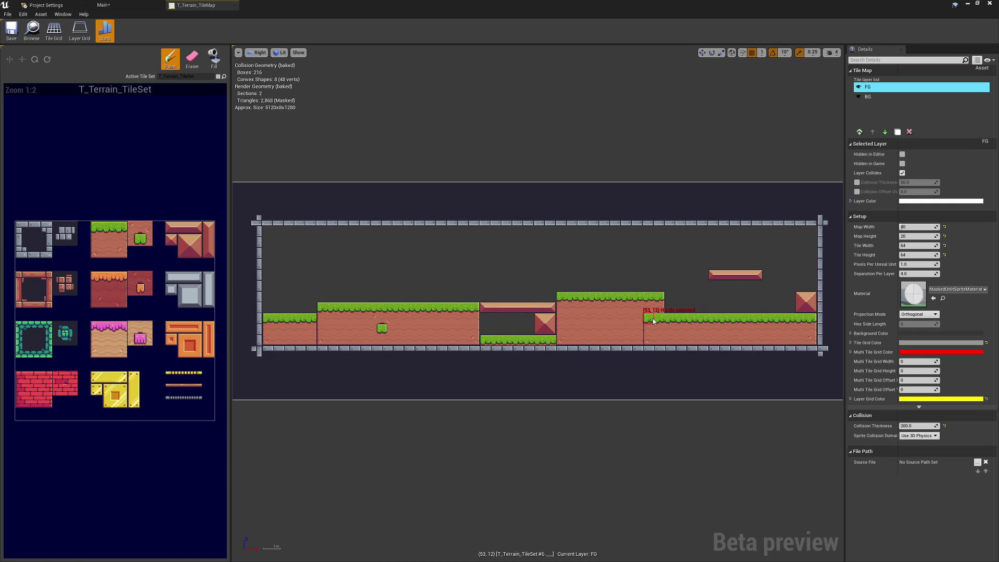
{"action": "scroll", "coordinate": [657, 322], "scroll_direction": "up", "scroll_amount": 3}
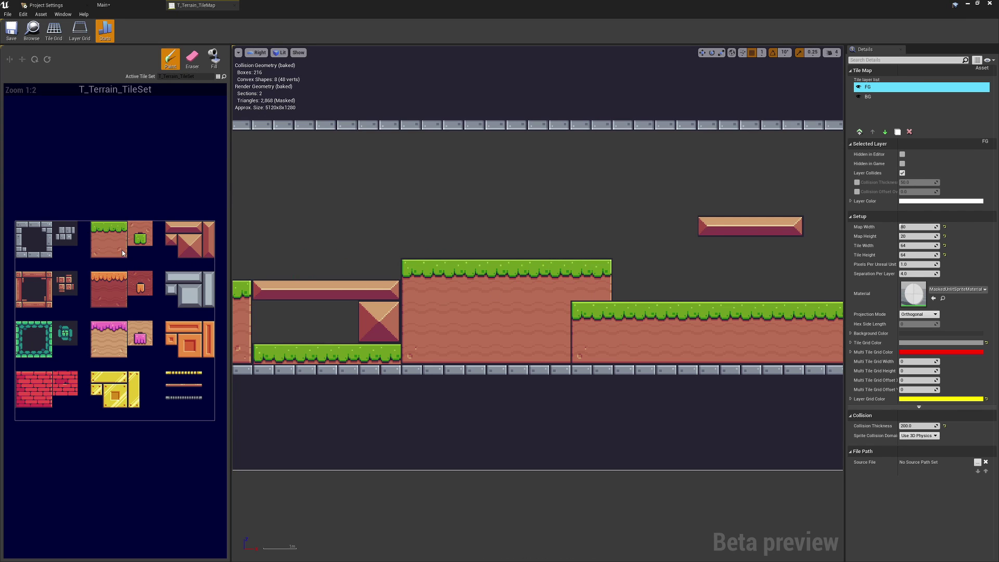
{"action": "right_click_drag", "start_coordinate": [602, 263], "coordinate": [401, 259]}
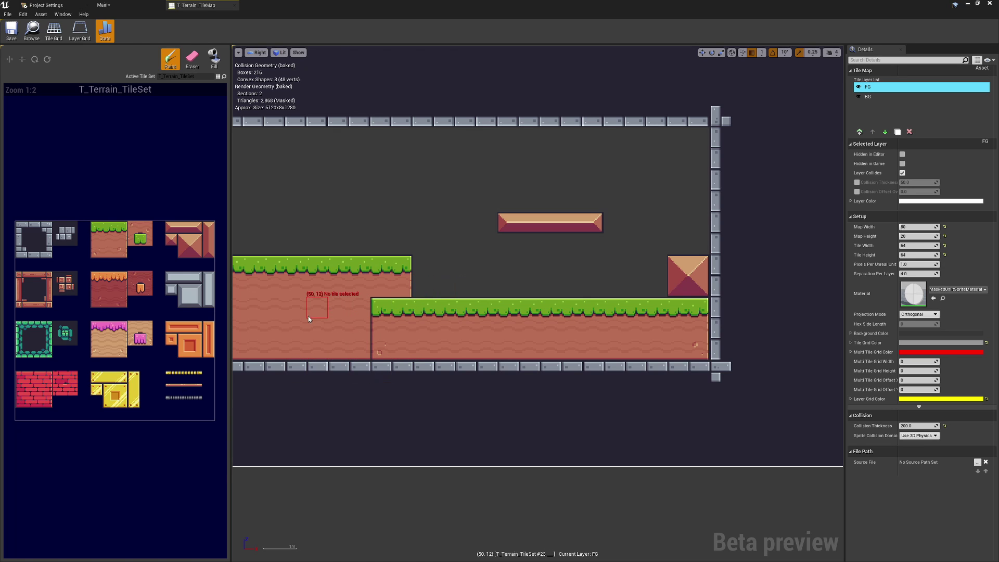
{"action": "right_click_drag", "start_coordinate": [636, 277], "coordinate": [820, 295]}
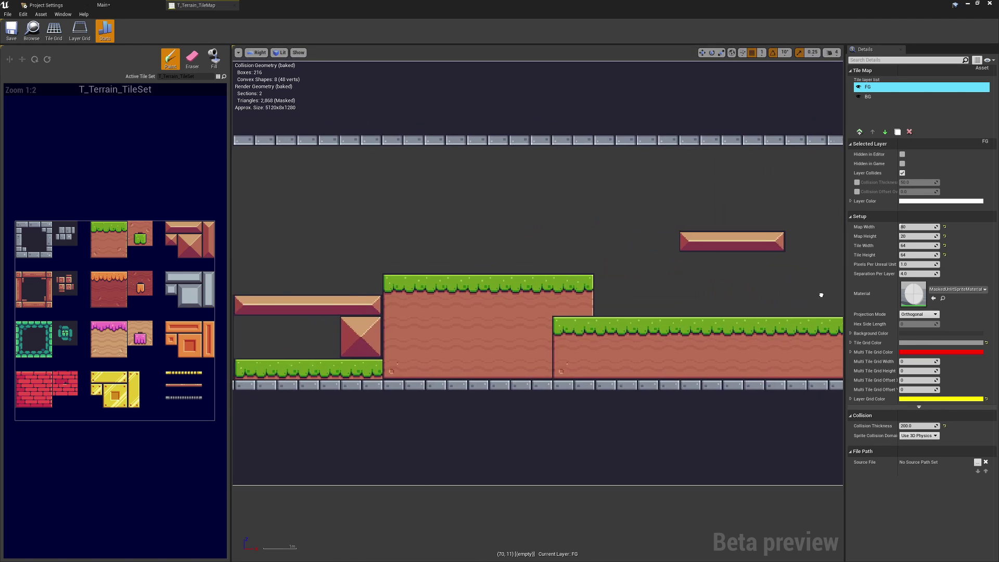
{"action": "right_click_drag", "start_coordinate": [546, 292], "coordinate": [787, 270]}
{"action": "mouse_move", "coordinate": [500, 260]}
{"action": "right_mouse_down"}
{"action": "mouse_move", "coordinate": [761, 262]}
{"action": "mouse_move", "coordinate": [706, 262]}
{"action": "right_mouse_up"}
{"action": "scroll", "coordinate": [483, 257], "scroll_direction": "down", "scroll_amount": 2}
{"action": "scroll", "coordinate": [483, 256], "scroll_direction": "down", "scroll_amount": 2}
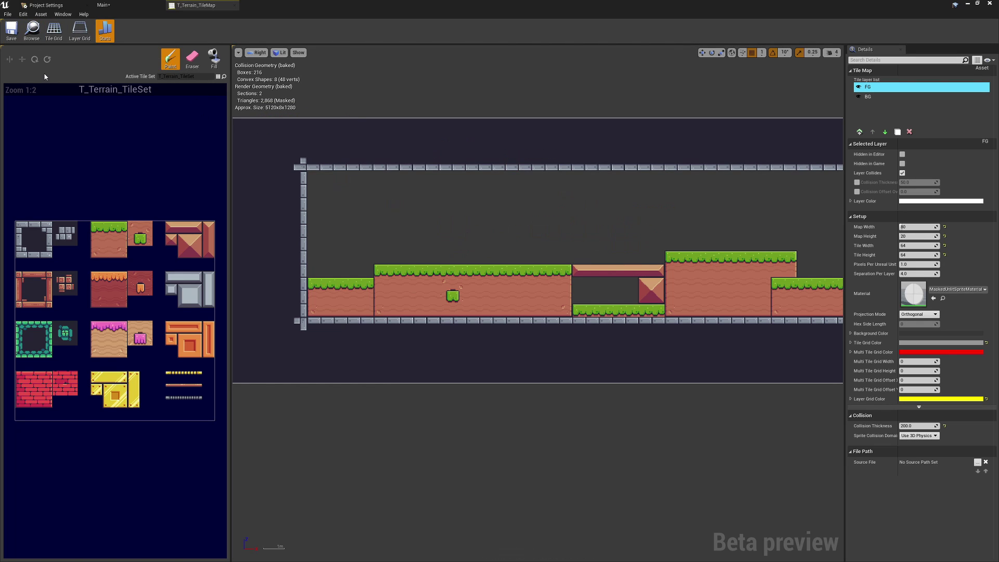
{"action": "scroll", "coordinate": [481, 276], "scroll_direction": "down", "scroll_amount": 4}
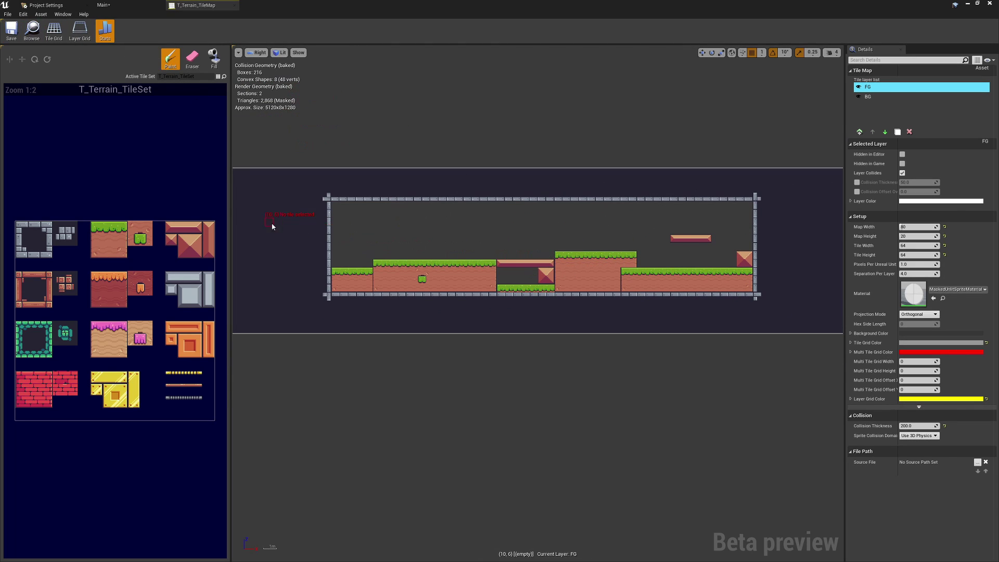
{"action": "right_click_drag", "start_coordinate": [274, 226], "coordinate": [396, 220]}
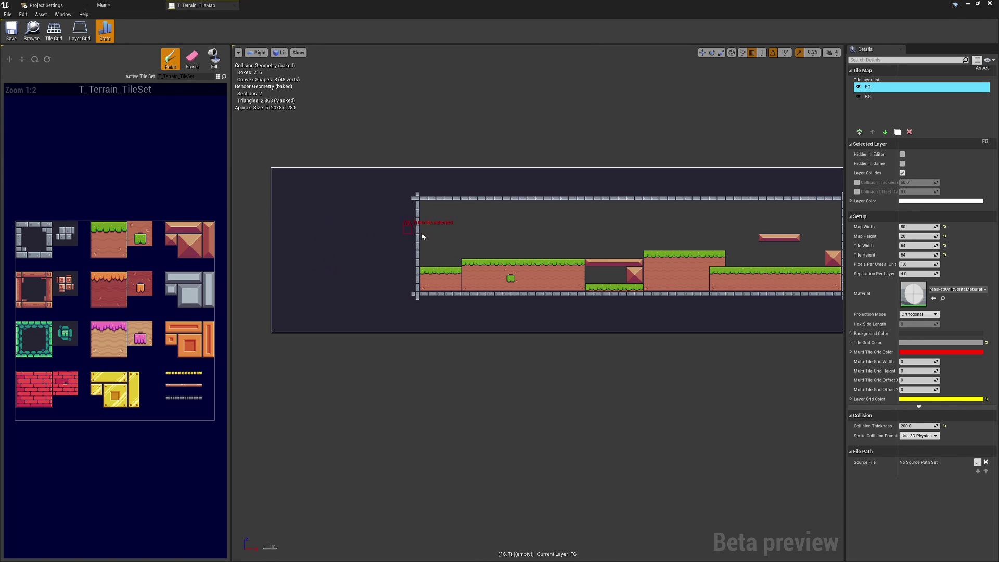
{"action": "right_click_drag", "start_coordinate": [515, 247], "coordinate": [204, 241]}
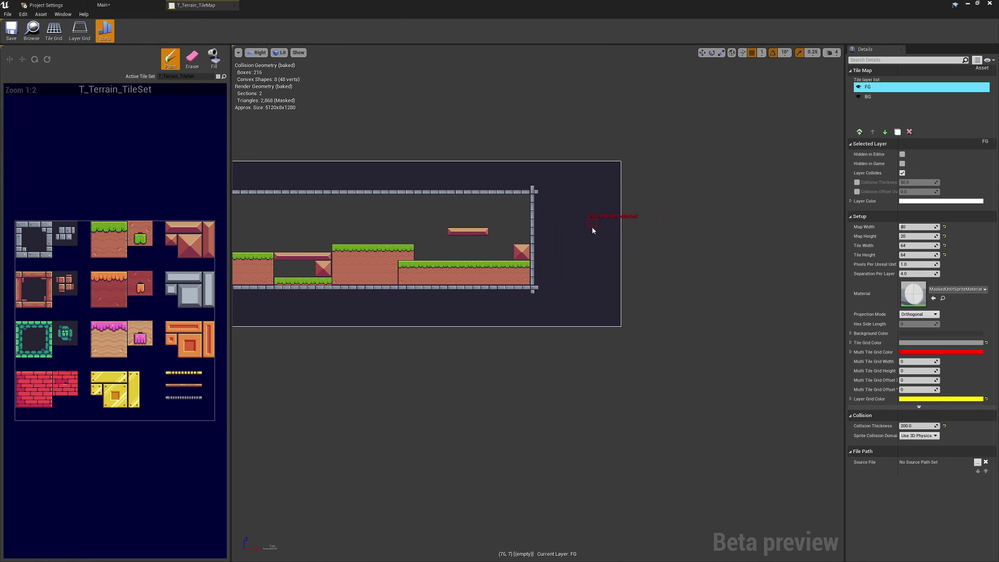
{"action": "right_click_drag", "start_coordinate": [336, 177], "coordinate": [458, 204]}
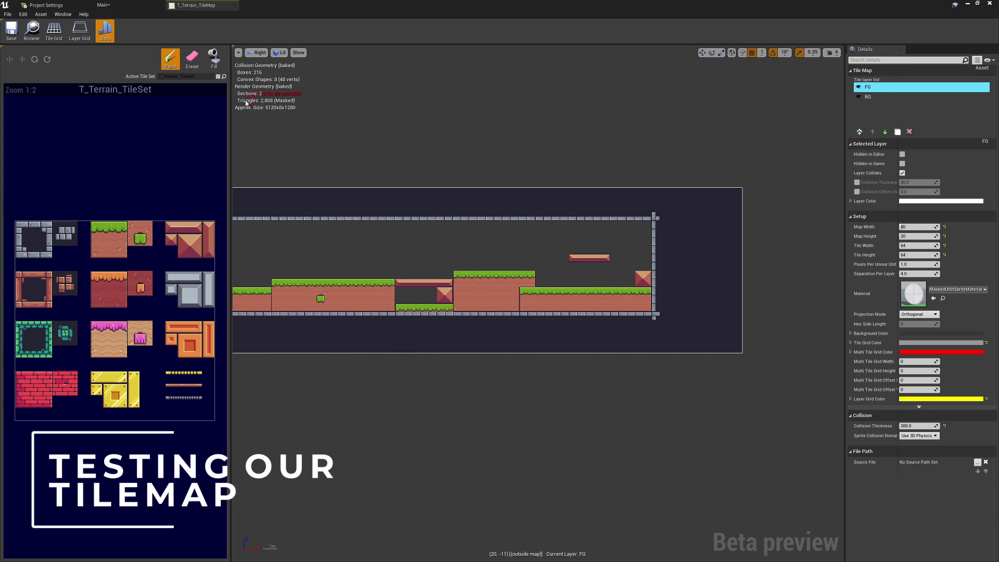
Place T_Terrain_TileMap in the Main level and set its location to 0, 0, 0.
{"action": "left_click", "coordinate": [106, 6]}
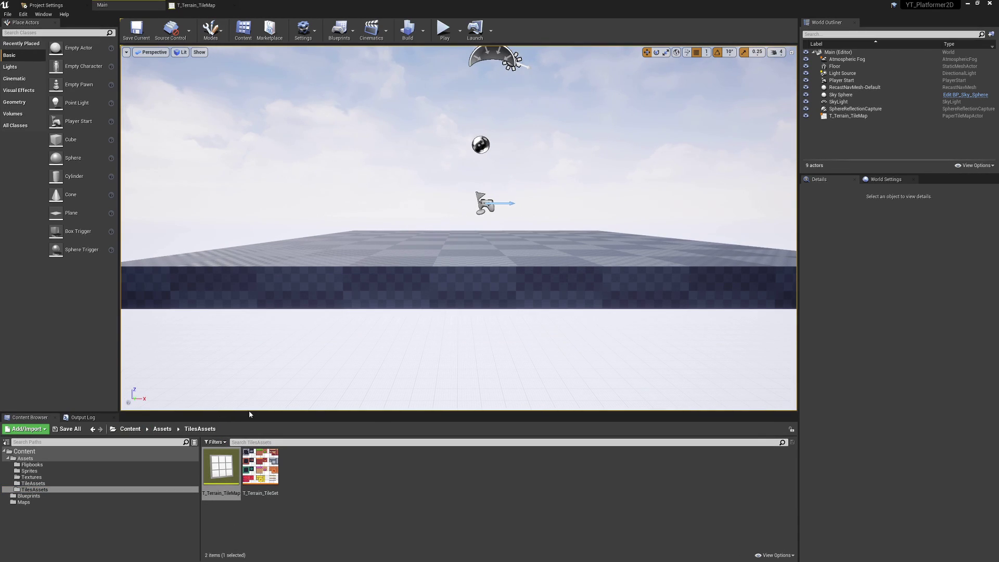
{"action": "left_click_drag", "start_coordinate": [221, 467], "coordinate": [197, 109]}
{"action": "left_click", "coordinate": [890, 282]}
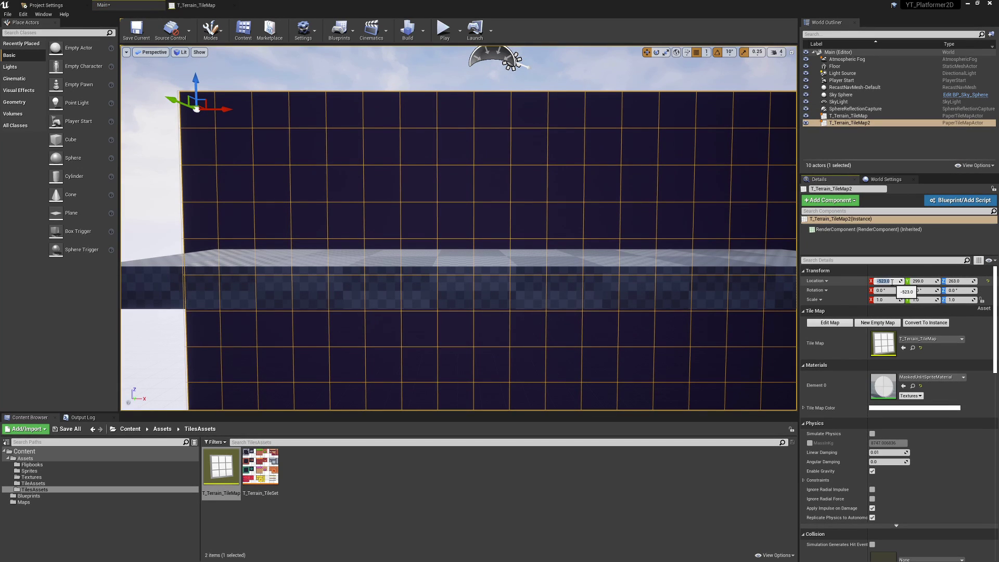
{"action": "type", "text": "0"}
{"action": "key", "text": "Tab"}
{"action": "type", "text": "0"}
{"action": "key", "text": "Tab"}
{"action": "type", "text": "0"}
{"action": "key", "text": "Return"}
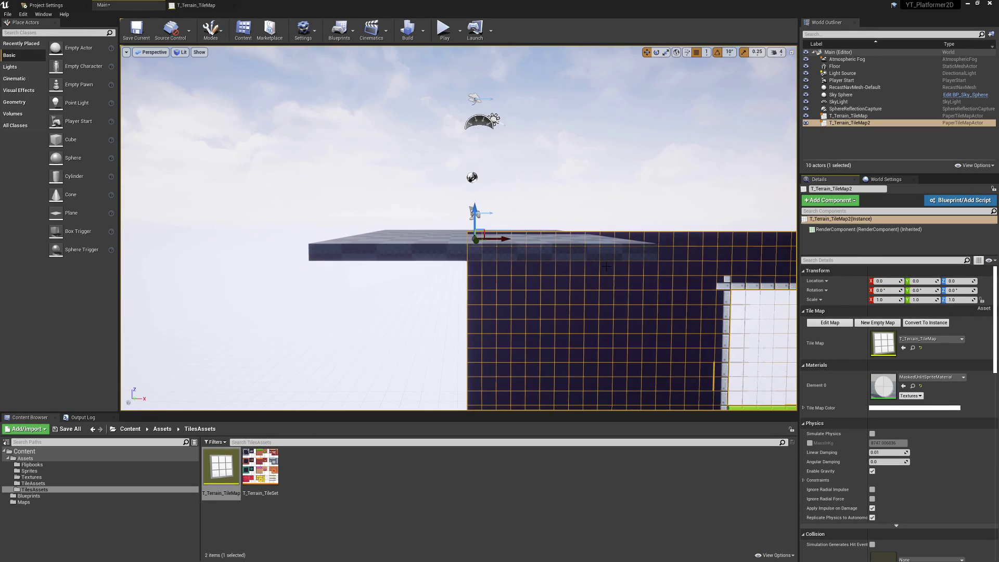
Move the placed tile map up and to the left so the player start sits inside its left wall, above the grass.
{"action": "scroll", "coordinate": [500, 233], "scroll_direction": "down", "scroll_amount": 3}
{"action": "left_click_drag", "start_coordinate": [477, 230], "coordinate": [238, 116]}
{"action": "scroll", "coordinate": [476, 209], "scroll_direction": "up", "scroll_amount": 3}
{"action": "scroll", "coordinate": [464, 209], "scroll_direction": "up", "scroll_amount": 1}
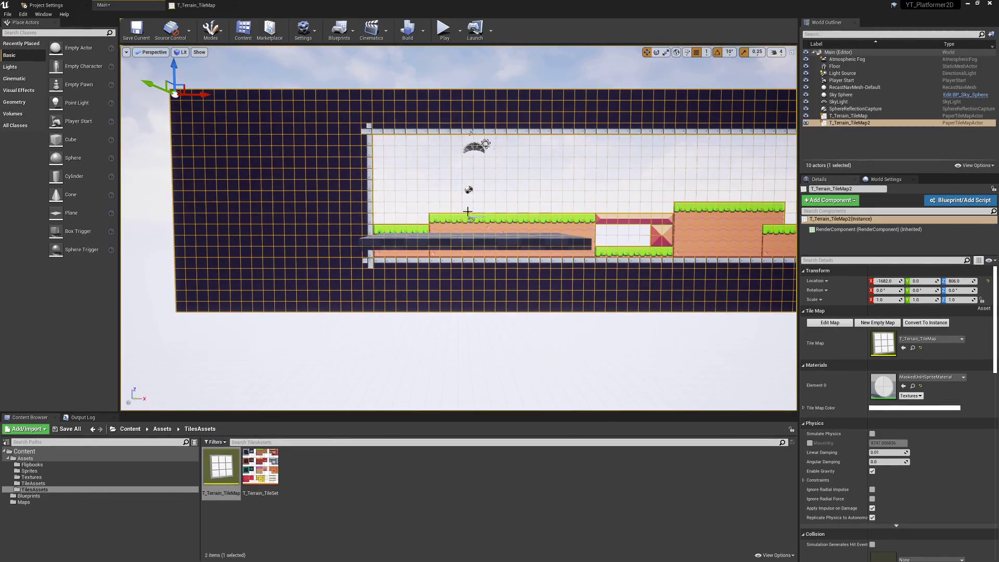
{"action": "left_click_drag", "start_coordinate": [191, 88], "coordinate": [256, 91]}
{"action": "scroll", "coordinate": [447, 218], "scroll_direction": "up", "scroll_amount": 2}
Delete the default Floor mesh that crosses the tile map.
{"action": "left_click", "coordinate": [439, 230]}
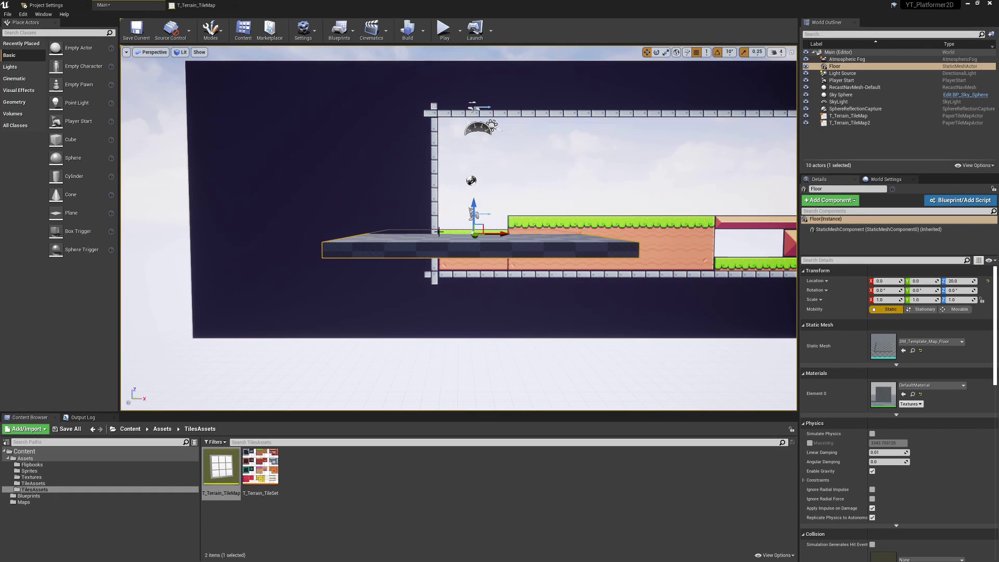
{"action": "key", "text": "Delete"}
{"action": "scroll", "coordinate": [484, 187], "scroll_direction": "up", "scroll_amount": 3}
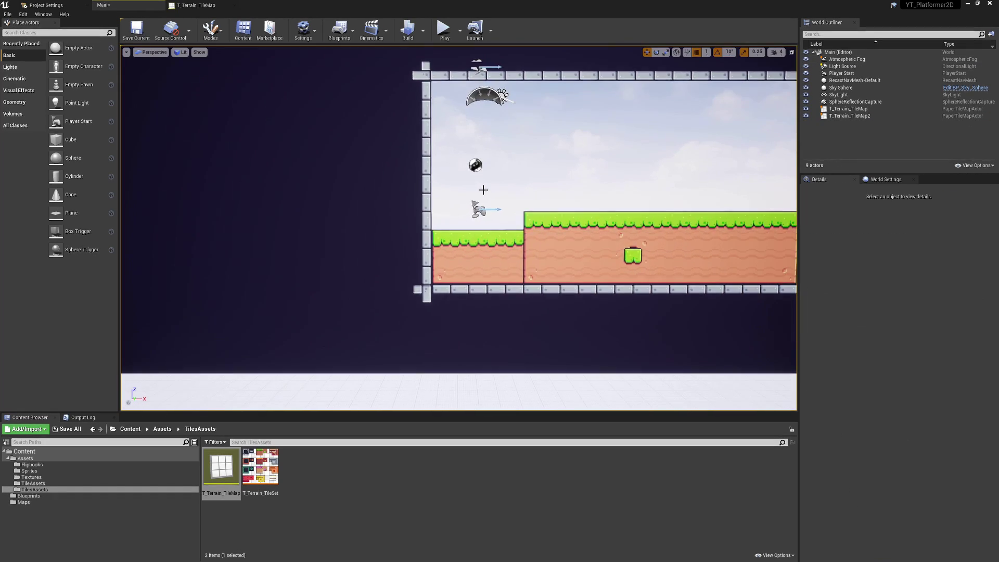
Delete the SphereReflectionCapture and Atmospheric Fog actors from the level.
{"action": "right_click_drag", "start_coordinate": [486, 188], "coordinate": [502, 177]}
{"action": "left_click", "coordinate": [427, 194]}
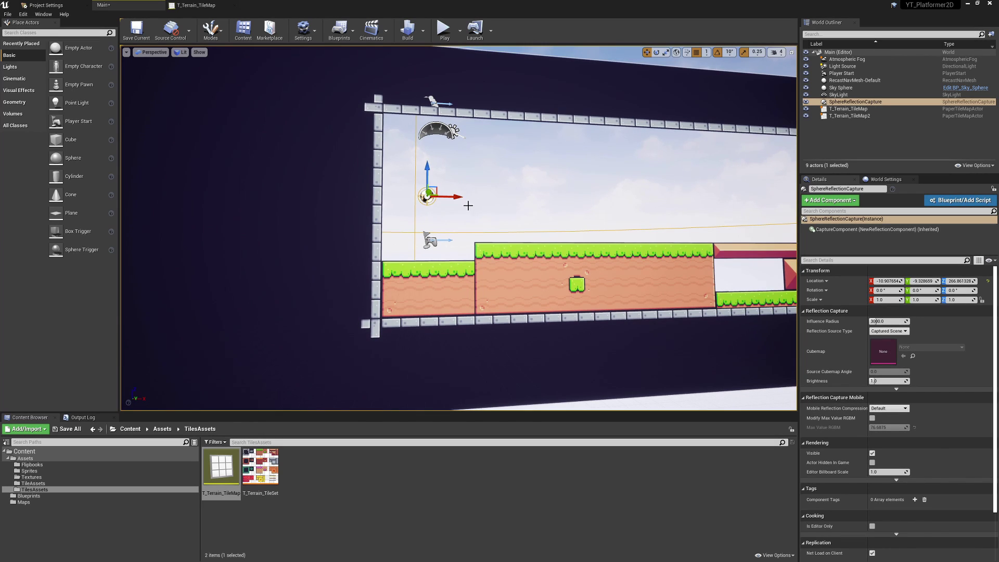
{"action": "key", "text": "Delete"}
{"action": "left_click", "coordinate": [433, 127]}
{"action": "left_click", "coordinate": [454, 130]}
{"action": "left_click", "coordinate": [432, 101]}
{"action": "scroll", "coordinate": [451, 123], "scroll_direction": "down", "scroll_amount": 1}
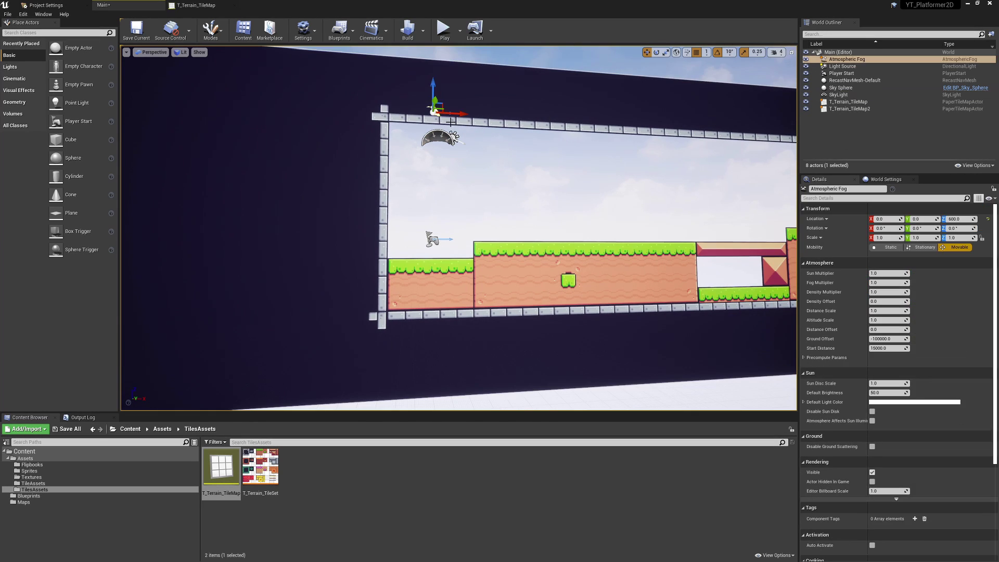
{"action": "key", "text": "Delete"}
{"action": "right_click_drag", "start_coordinate": [543, 139], "coordinate": [535, 136]}
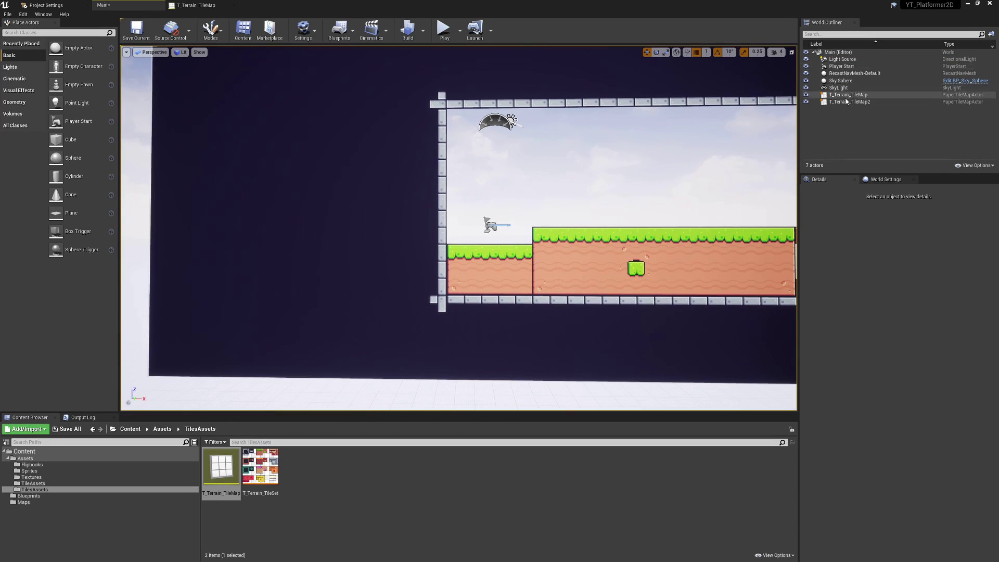
Play-test the level, walking and jumping the frog from the player start across the grass to the first bridge platform.
{"action": "key", "text": "s"}
{"action": "mouse_move", "coordinate": [540, 187]}
{"action": "right_mouse_down"}
{"action": "mouse_move", "coordinate": [562, 186]}
{"action": "mouse_move", "coordinate": [543, 180]}
{"action": "right_mouse_up"}
{"action": "left_click", "coordinate": [552, 263]}
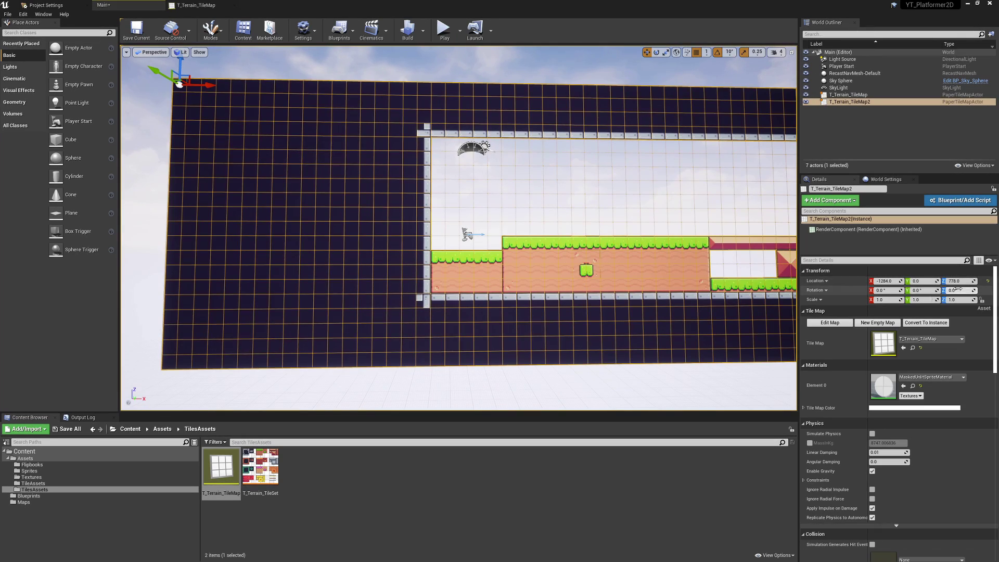
{"action": "left_click", "coordinate": [462, 237]}
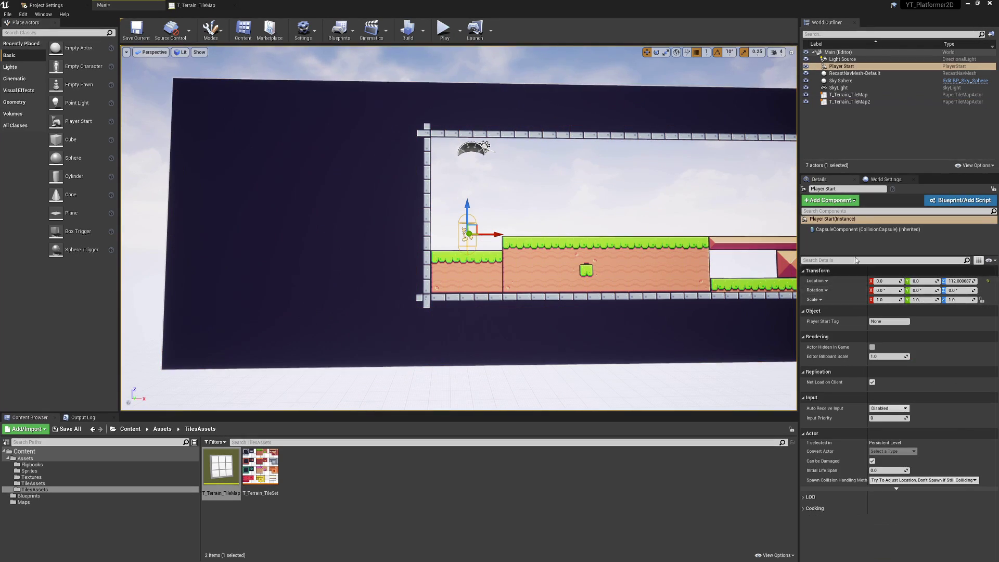
{"action": "left_click", "coordinate": [444, 28]}
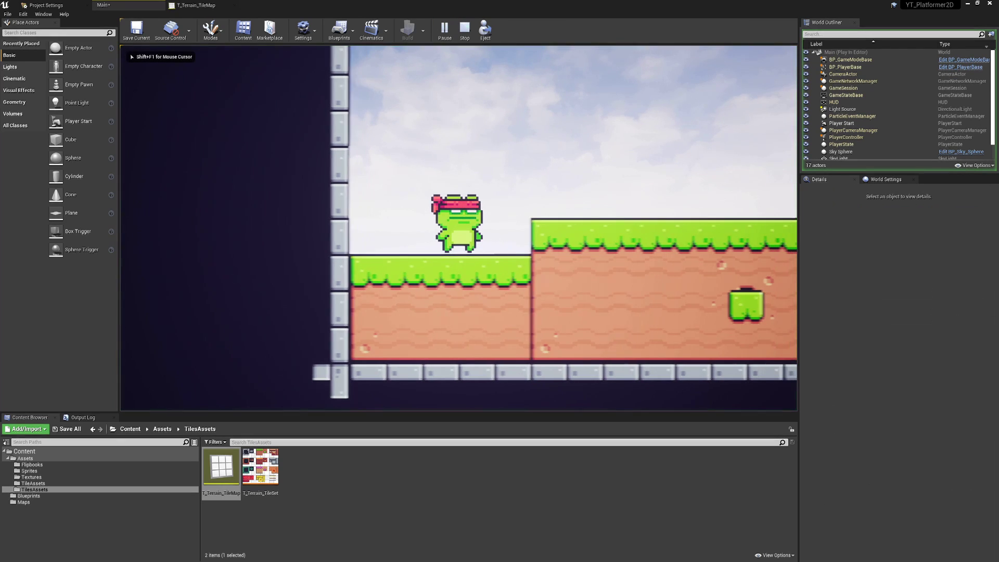
{"action": "key", "text": "d"}
{"action": "key", "text": "space"}
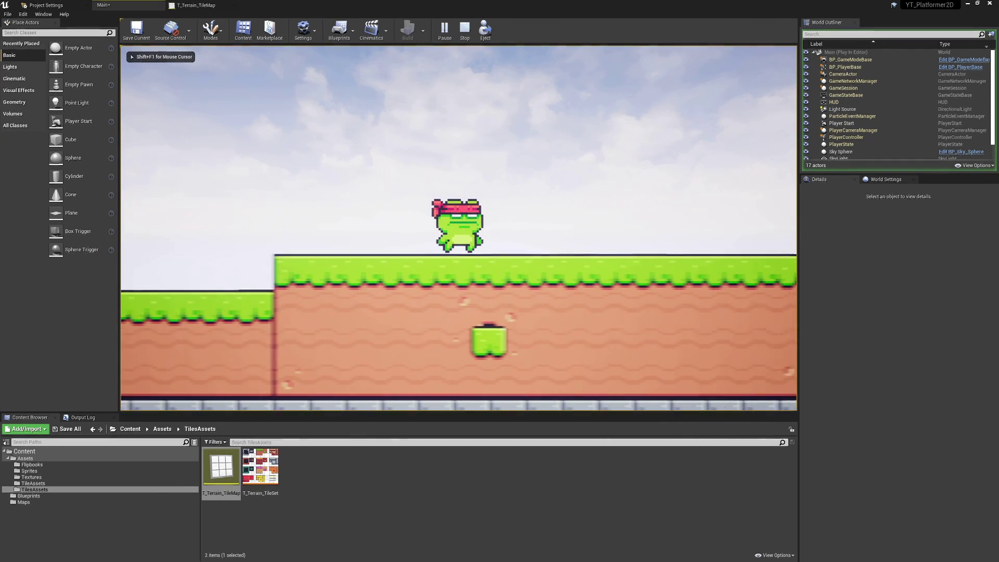
{"action": "key", "text": "d"}
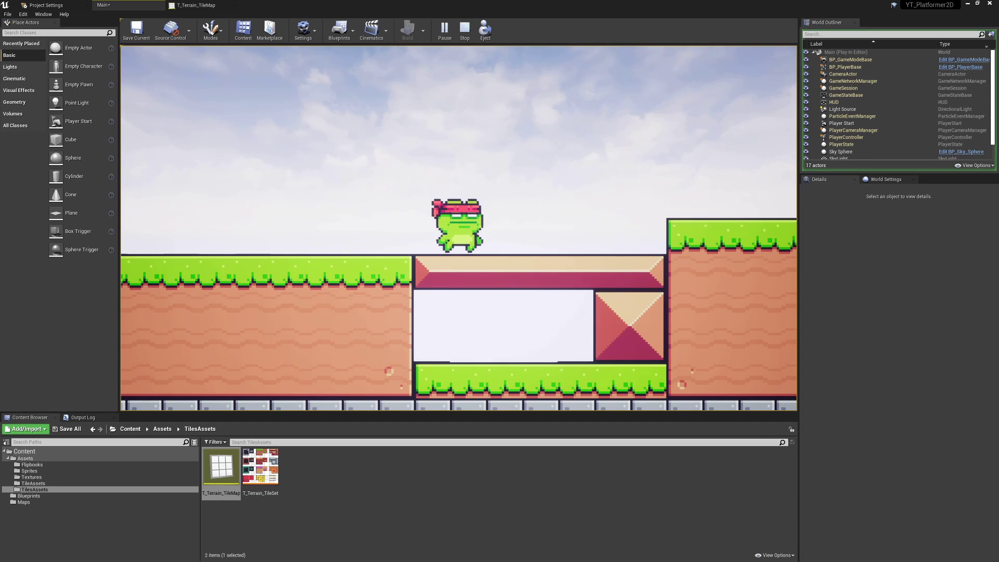
{"action": "key", "text": "Escape"}
Open BP_PlayerBase in its viewport and reduce the inherited capsule's half height to about 40.4.
{"action": "left_click", "coordinate": [70, 477]}
{"action": "left_click", "coordinate": [31, 495]}
{"action": "double_click", "coordinate": [258, 463]}
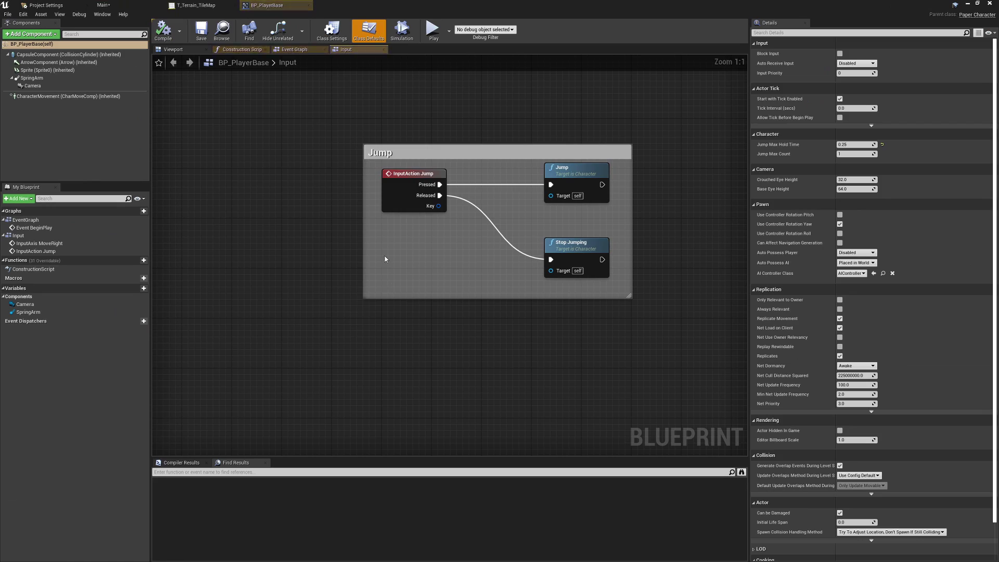
{"action": "left_click", "coordinate": [201, 51]}
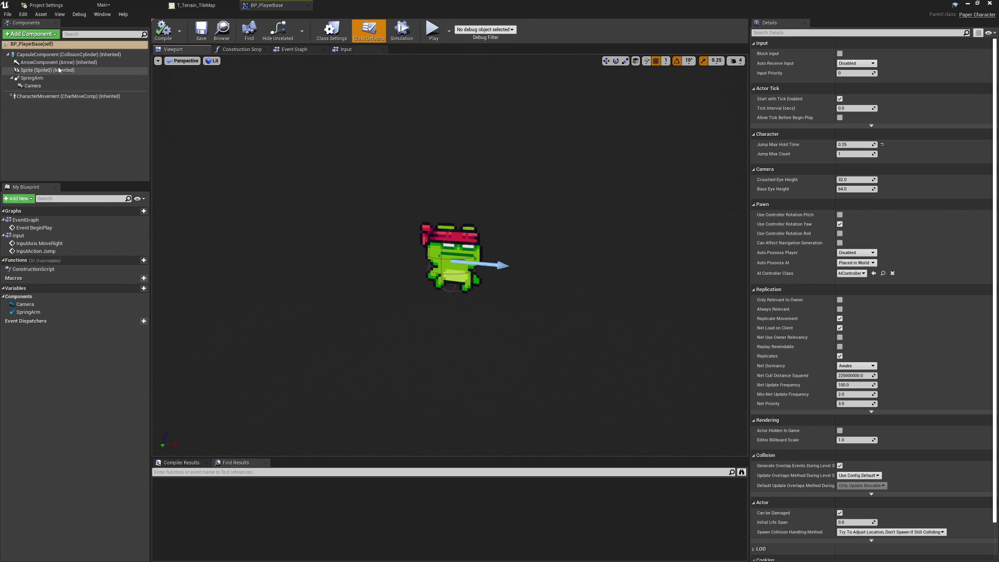
{"action": "left_click", "coordinate": [67, 54]}
{"action": "left_click_drag", "start_coordinate": [450, 323], "coordinate": [458, 316]}
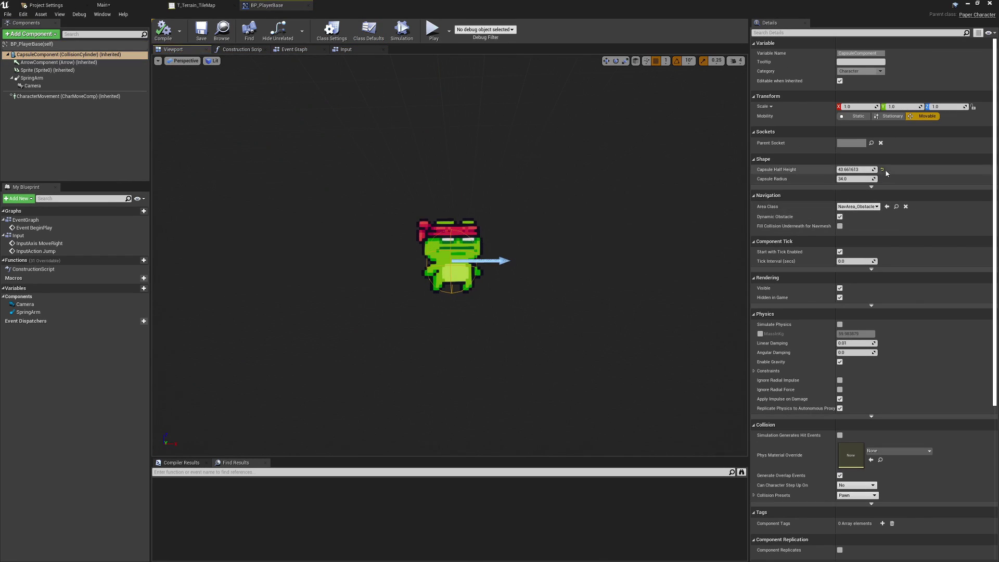
{"action": "left_click_drag", "start_coordinate": [860, 169], "coordinate": [837, 169]}
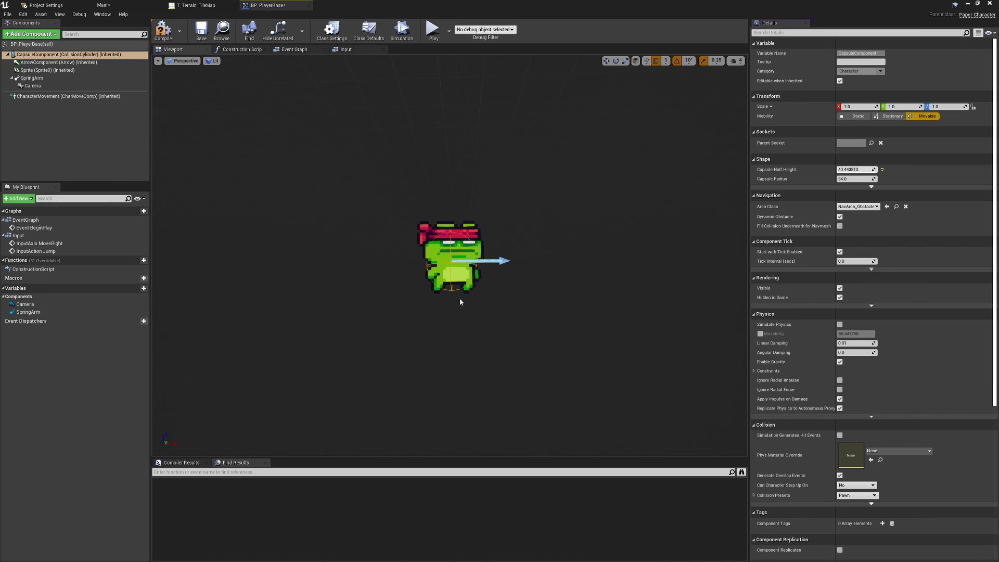
{"action": "left_click", "coordinate": [171, 42]}
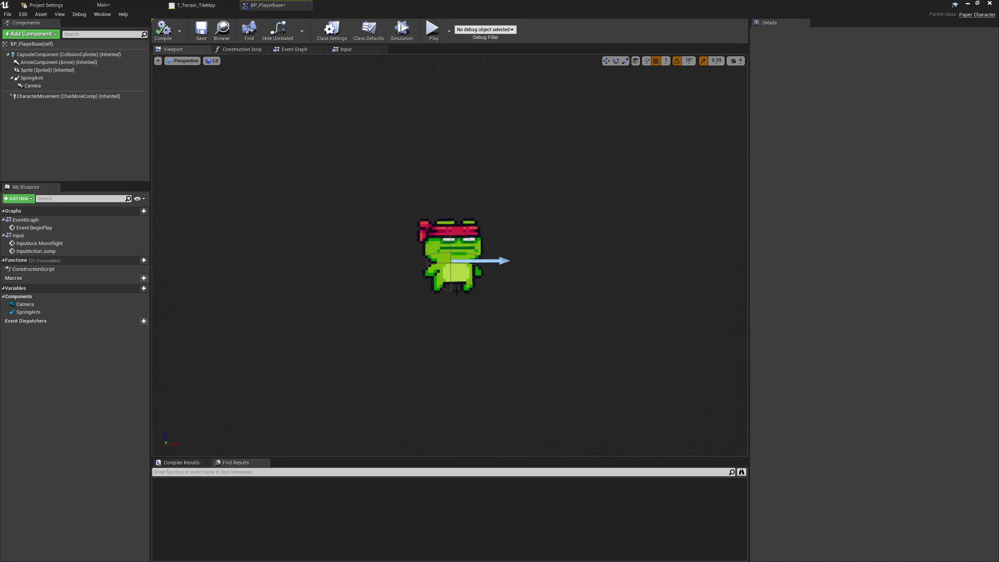
Play the Main level again to check how the frog's feet meet the grass while walking and jumping.
{"action": "left_click", "coordinate": [129, 5]}
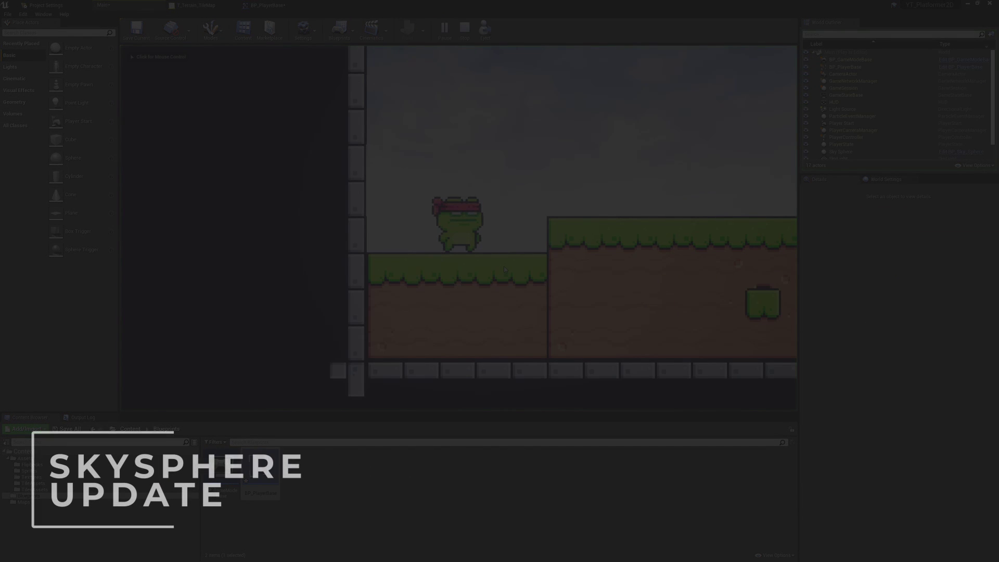
{"action": "left_click", "coordinate": [504, 269]}
{"action": "key", "text": "d"}
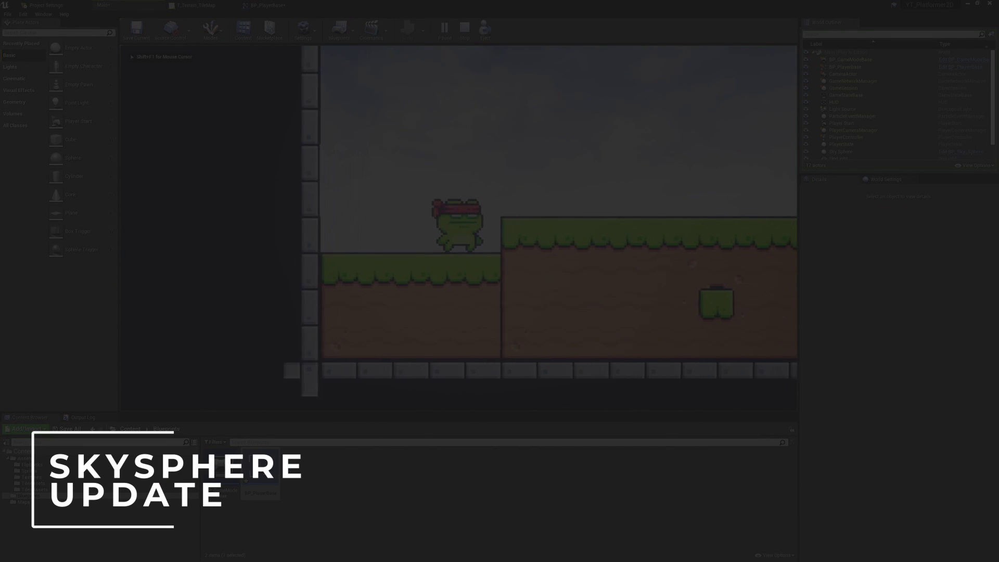
{"action": "key", "text": "a"}
{"action": "key", "text": "d"}
{"action": "key", "text": "space"}
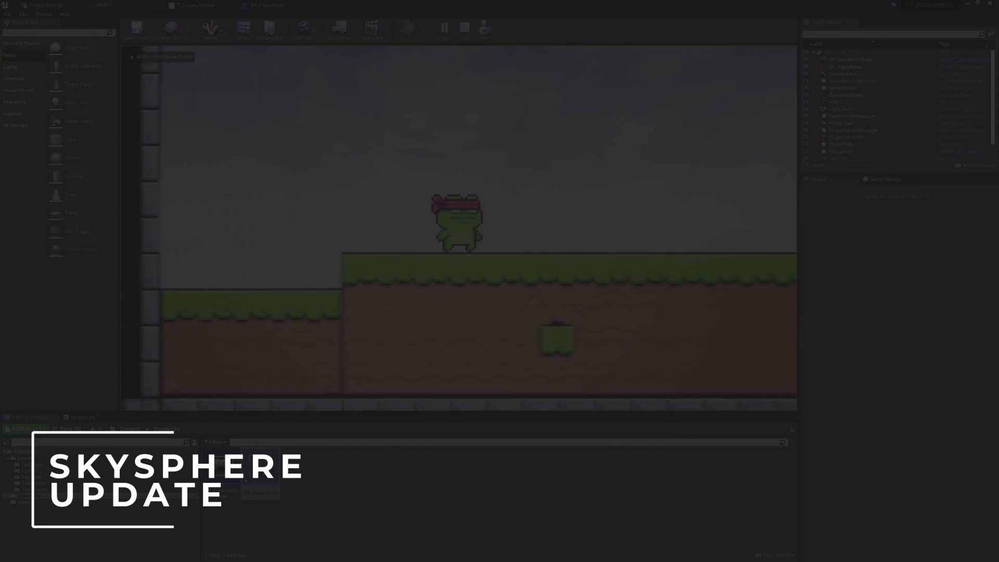
{"action": "key", "text": "space"}
{"action": "key", "text": "d"}
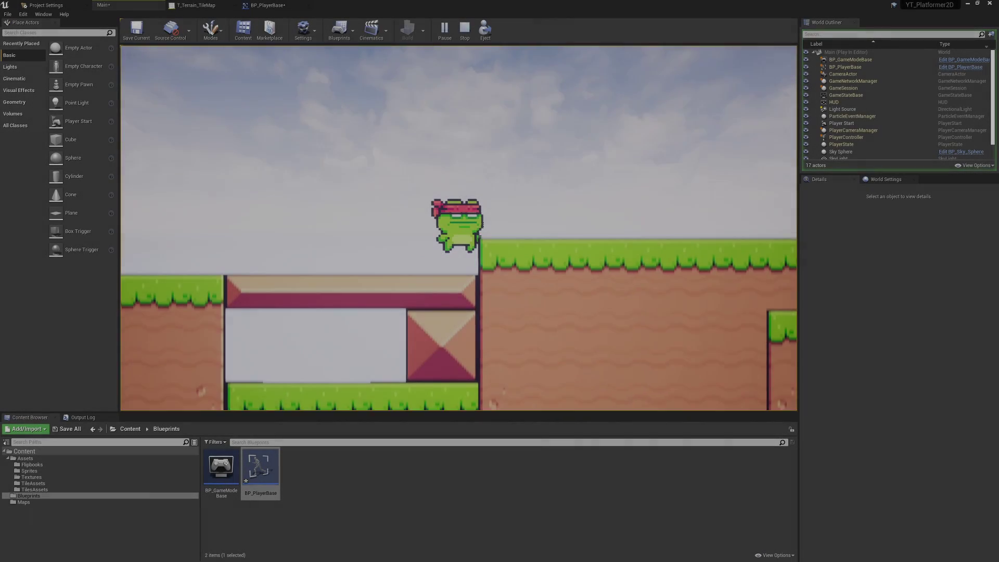
{"action": "key", "text": "Escape"}
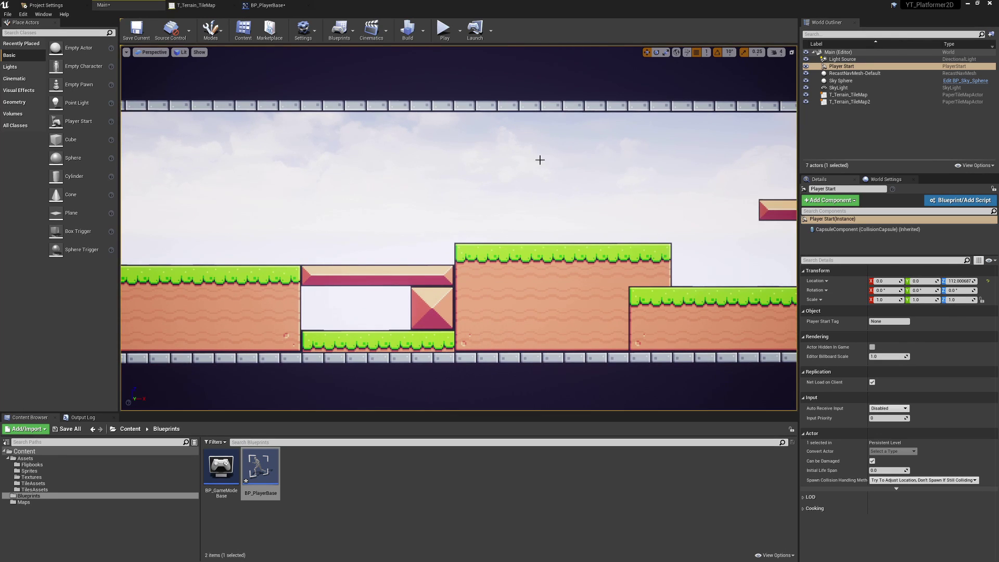
Delete RecastNavMesh-Default, turn off the Sky Sphere's sun-determined colors and set its Sun Brightness, Cloud Speed, Cloud Opacity and Stars Brightness to 0.
{"action": "left_click", "coordinate": [500, 155]}
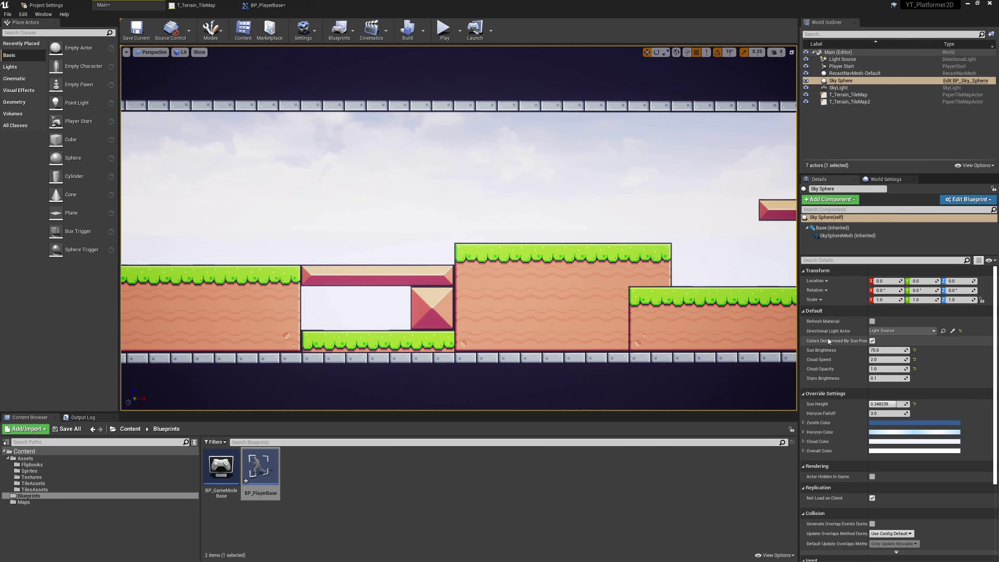
{"action": "left_click", "coordinate": [872, 340]}
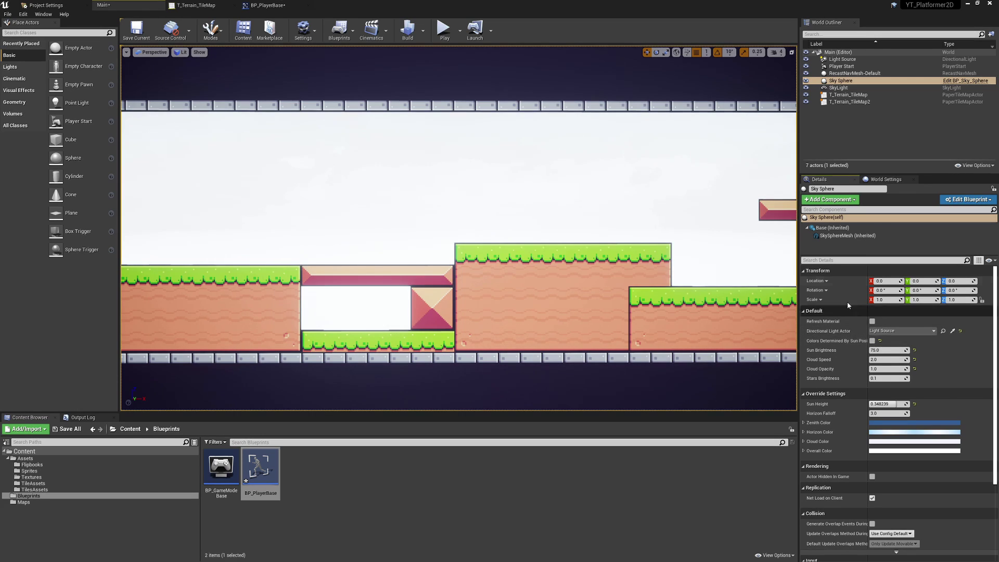
{"action": "left_click", "coordinate": [843, 73]}
{"action": "key", "text": "Delete"}
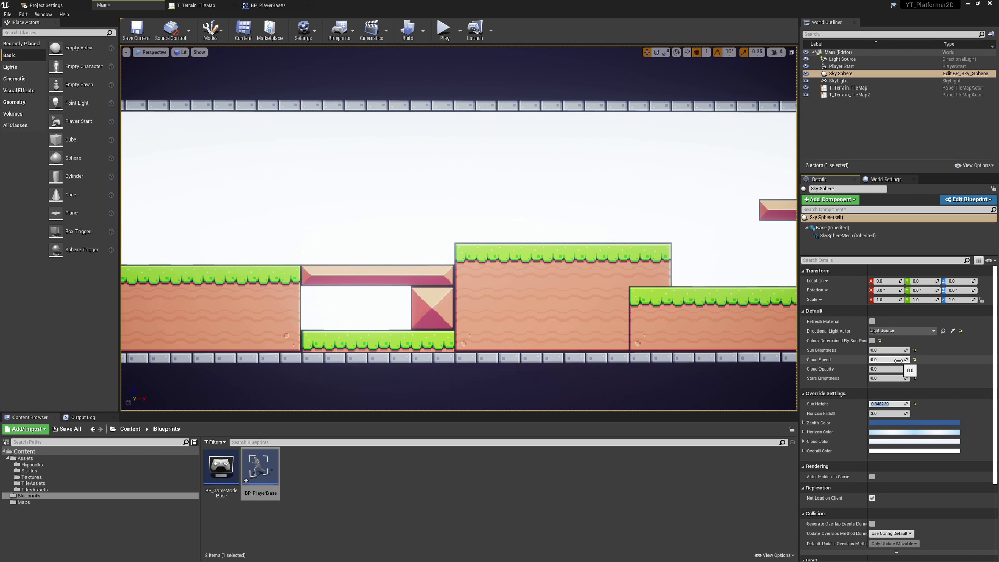
Run the level briefly to check the cloudless sky behind the tile map.
{"action": "right_click_drag", "start_coordinate": [519, 312], "coordinate": [234, 385]}
{"action": "left_click", "coordinate": [444, 31]}
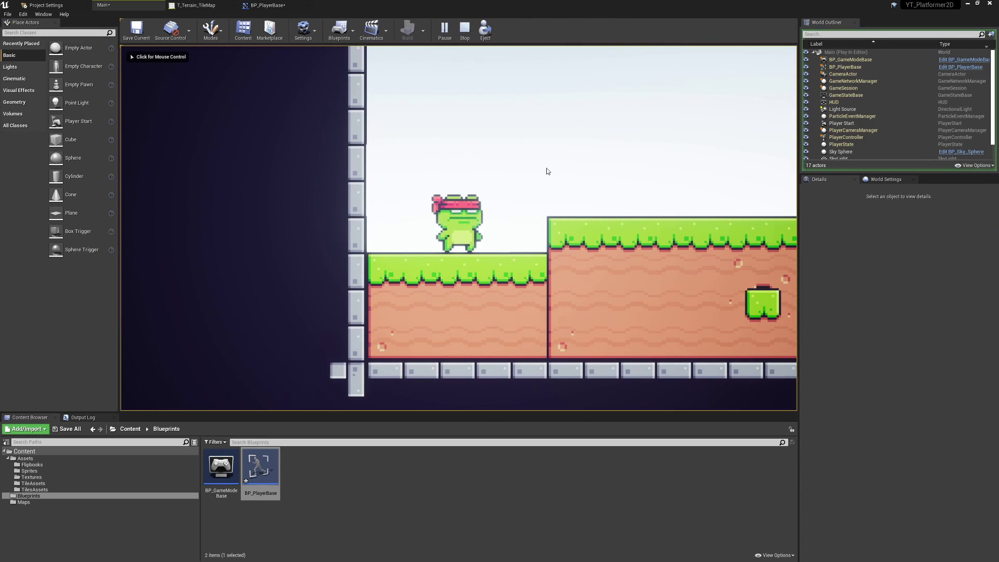
{"action": "key", "text": "Escape"}
{"action": "scroll", "coordinate": [551, 140], "scroll_direction": "down", "scroll_amount": 5}
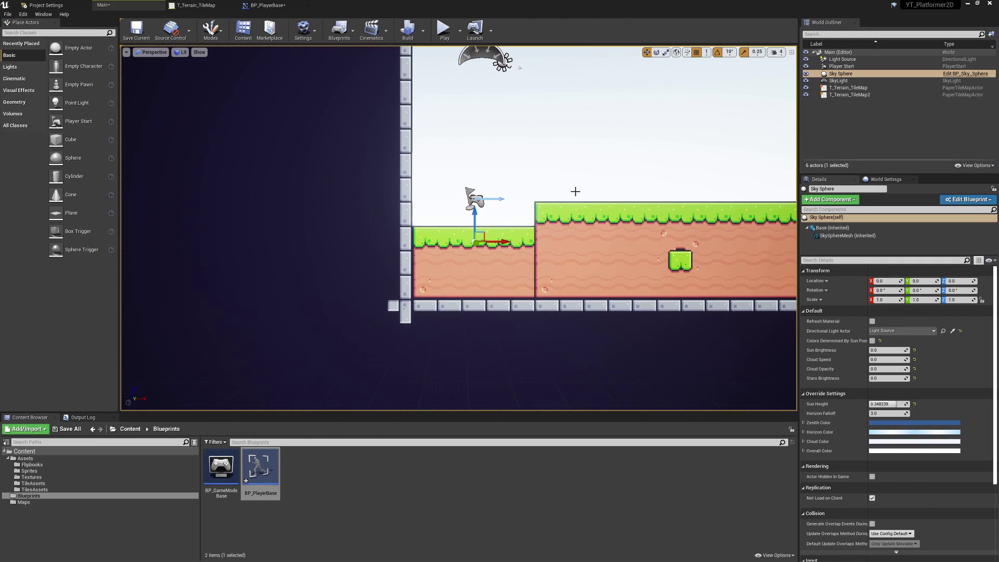
Set the Sky Sphere's Zenith Color to dark grey, hex sRGB 3D3F43FF, and give the Horizon Color a matching dark grey.
{"action": "left_click", "coordinate": [900, 424]}
{"action": "left_click_drag", "start_coordinate": [834, 430], "coordinate": [846, 454]}
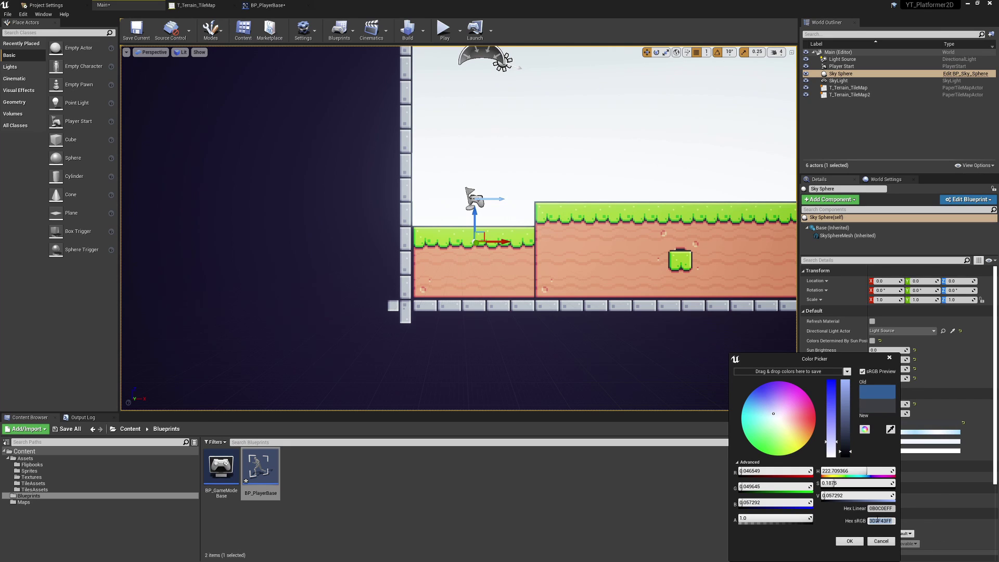
{"action": "left_click", "coordinate": [850, 541]}
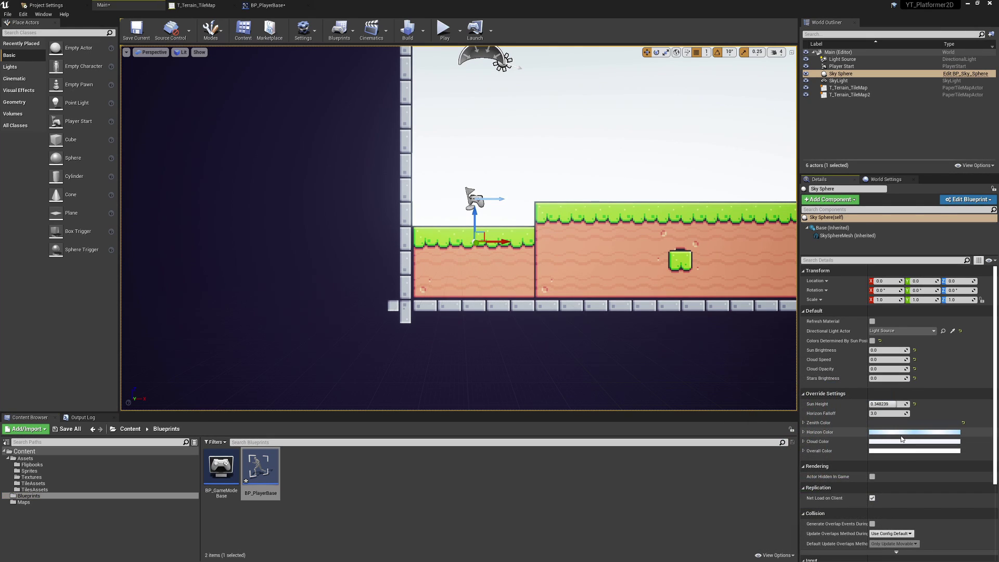
{"action": "left_click", "coordinate": [899, 437]}
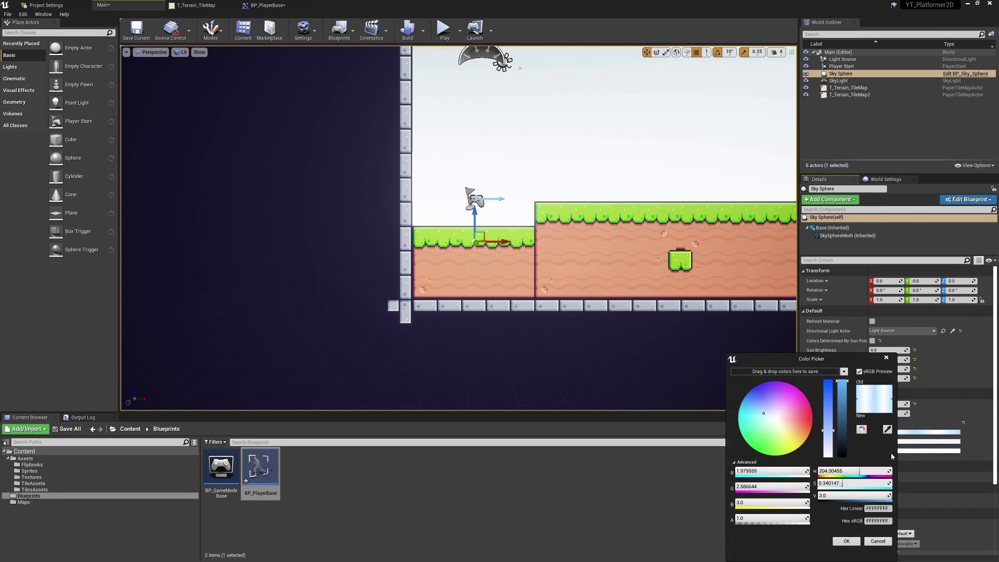
{"action": "left_click", "coordinate": [846, 541]}
Play-test the level against the grey background, taking the frog over the platforms to the far right wall.
{"action": "key", "text": "f"}
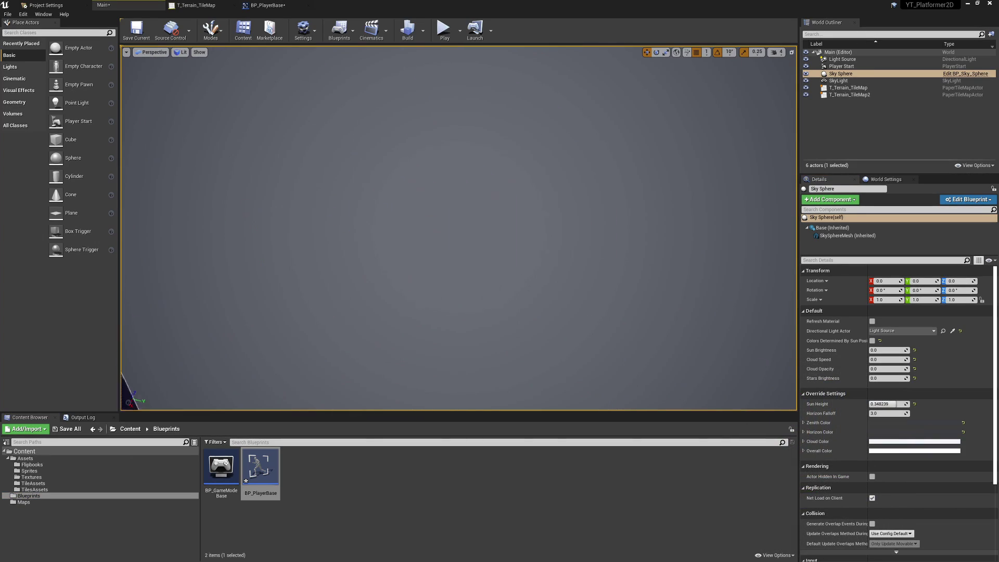
{"action": "right_click_drag", "start_coordinate": [459, 228], "coordinate": [322, 261]}
{"action": "left_click", "coordinate": [445, 30]}
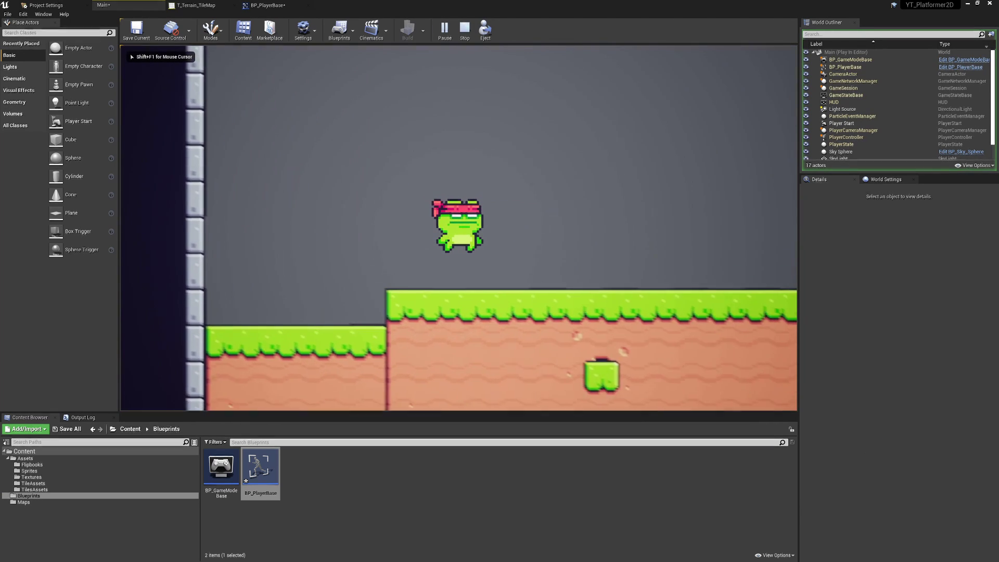
{"action": "key", "text": "d"}
{"action": "key", "text": "space"}
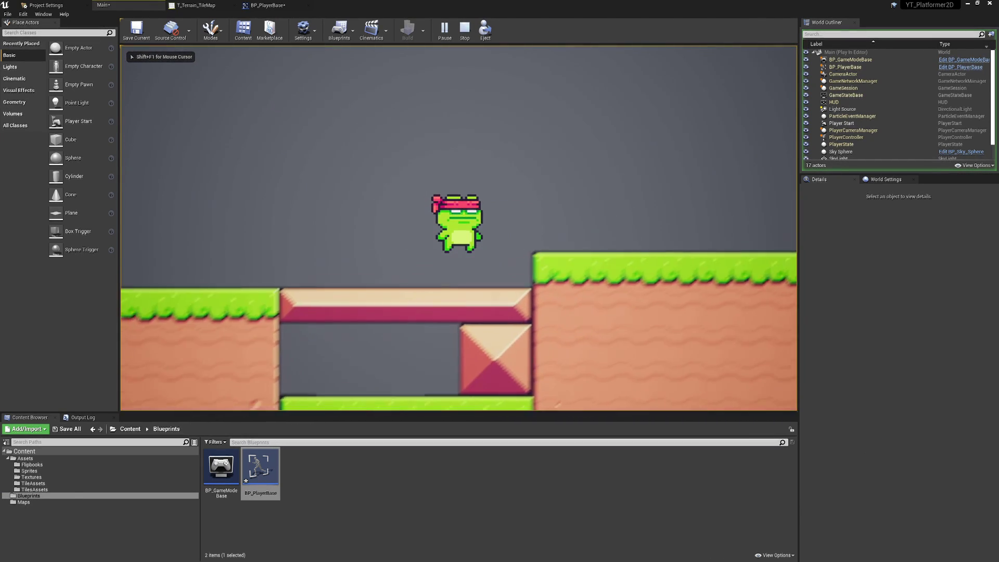
{"action": "key", "text": "d"}
{"action": "key", "text": "space"}
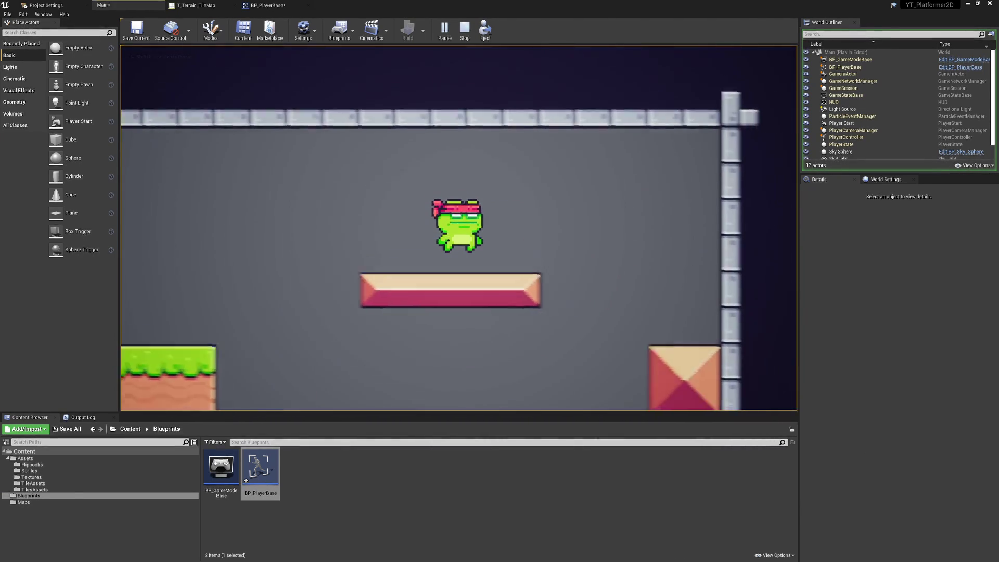
{"action": "key", "text": "d"}
{"action": "key", "text": "d"}
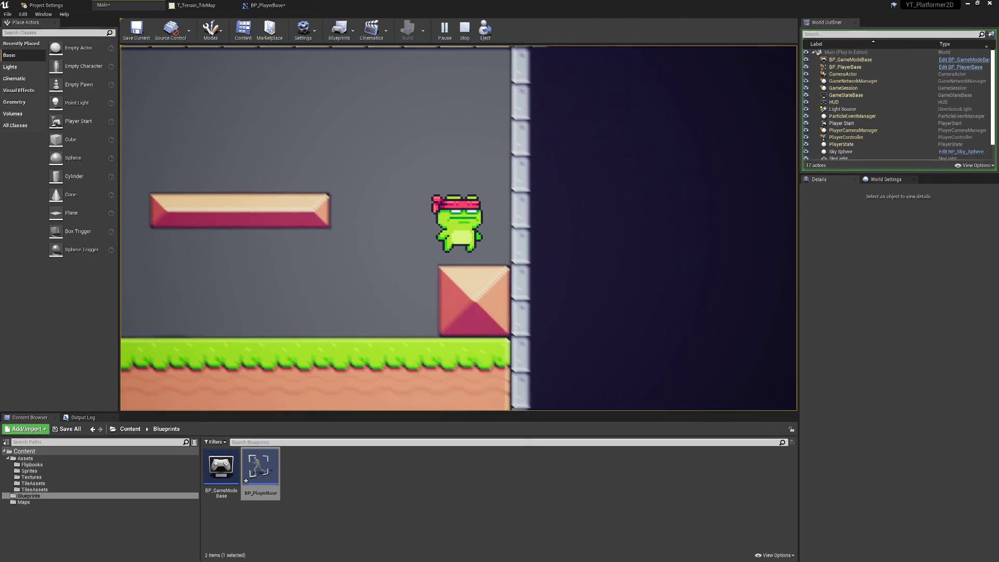
Take the frog back across the whole level to the left wall and test jumping there.
{"action": "key", "text": "a"}
{"action": "key", "text": "a"}
{"action": "key", "text": "space"}
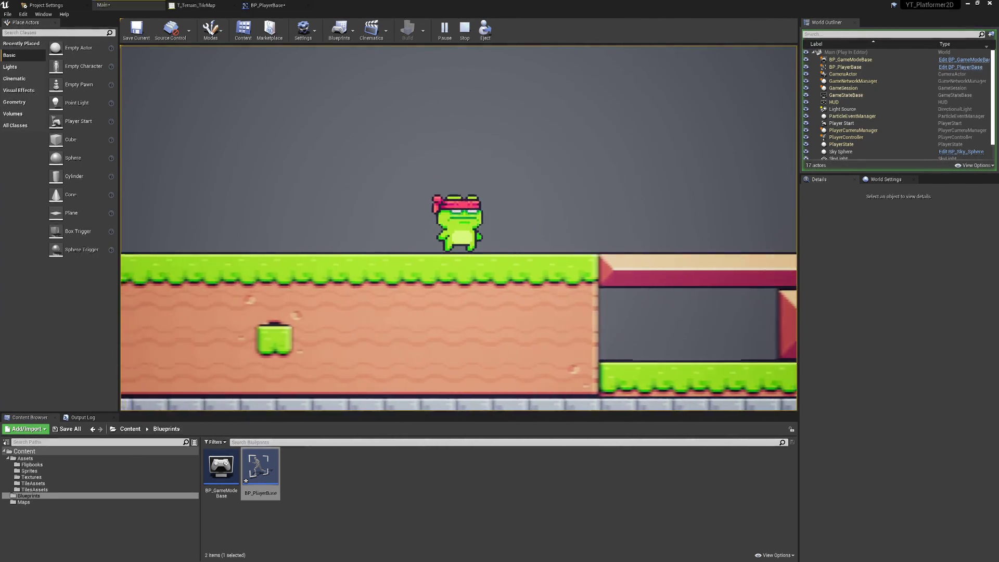
{"action": "key", "text": "a"}
{"action": "key", "text": "a"}
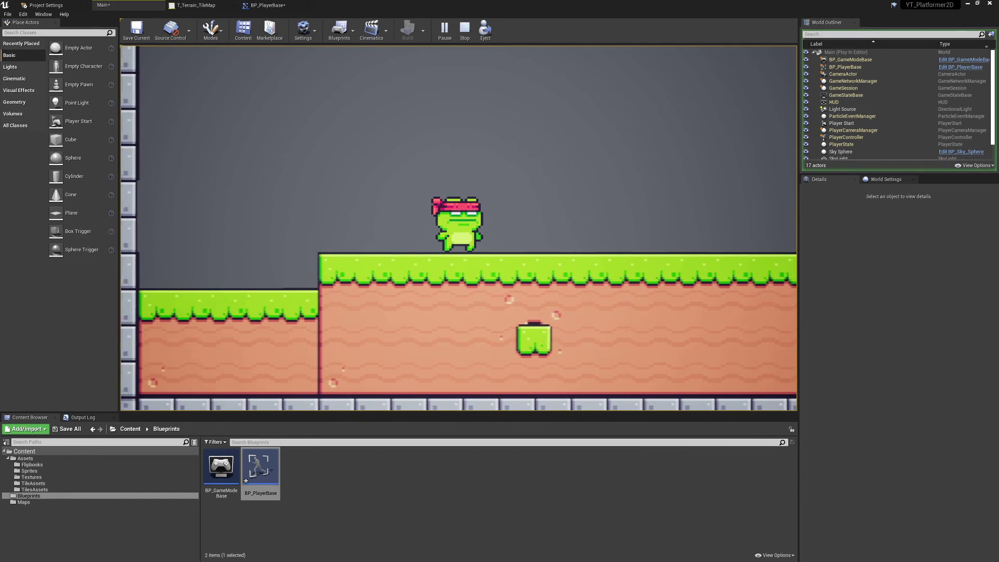
{"action": "key", "text": "space"}
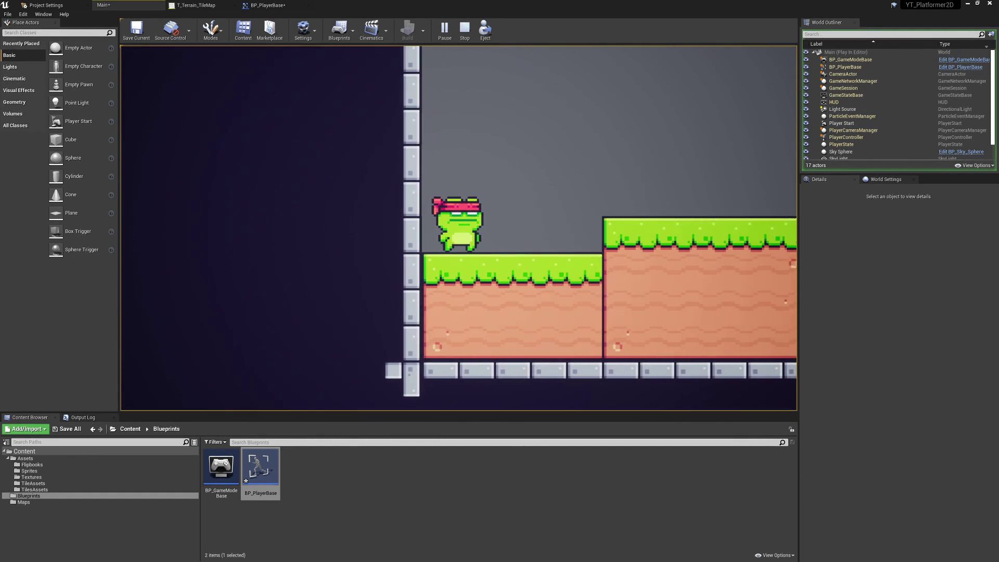
{"action": "key", "text": "space"}
{"action": "key", "text": "space"}
Jump the frog across the level to the right wall again, test moving it back and forth, and end the play test.
{"action": "key", "text": "d"}
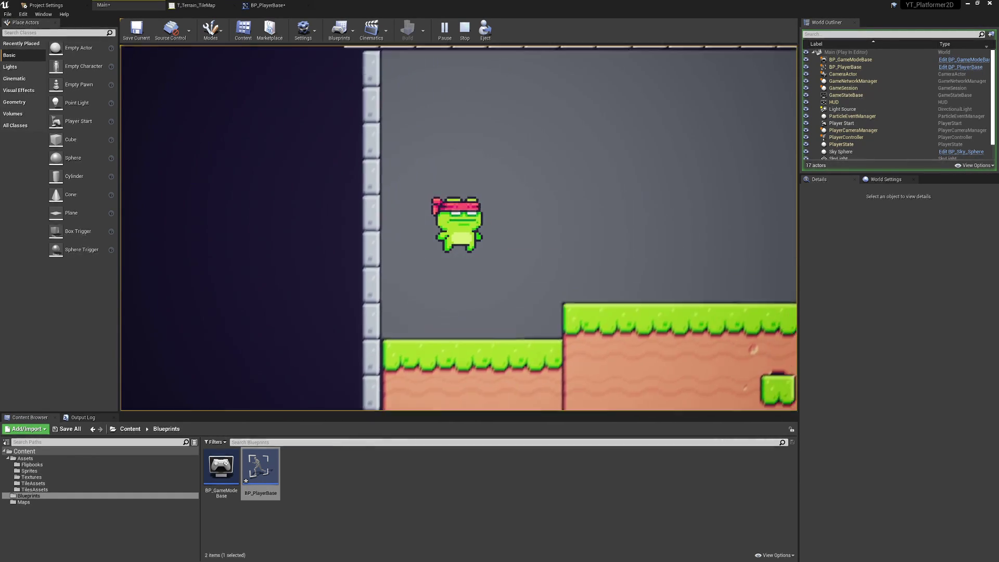
{"action": "key", "text": "space"}
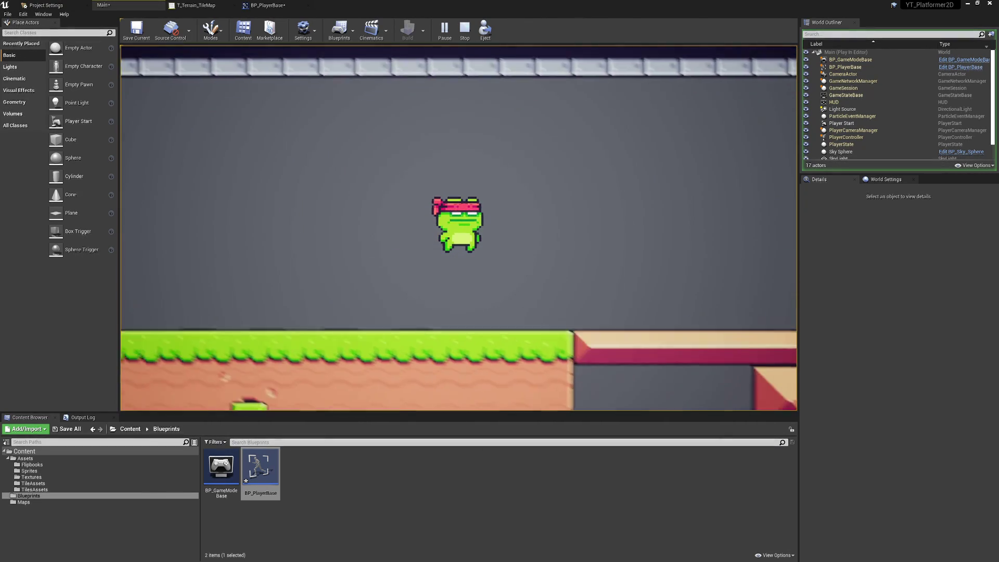
{"action": "key", "text": "space"}
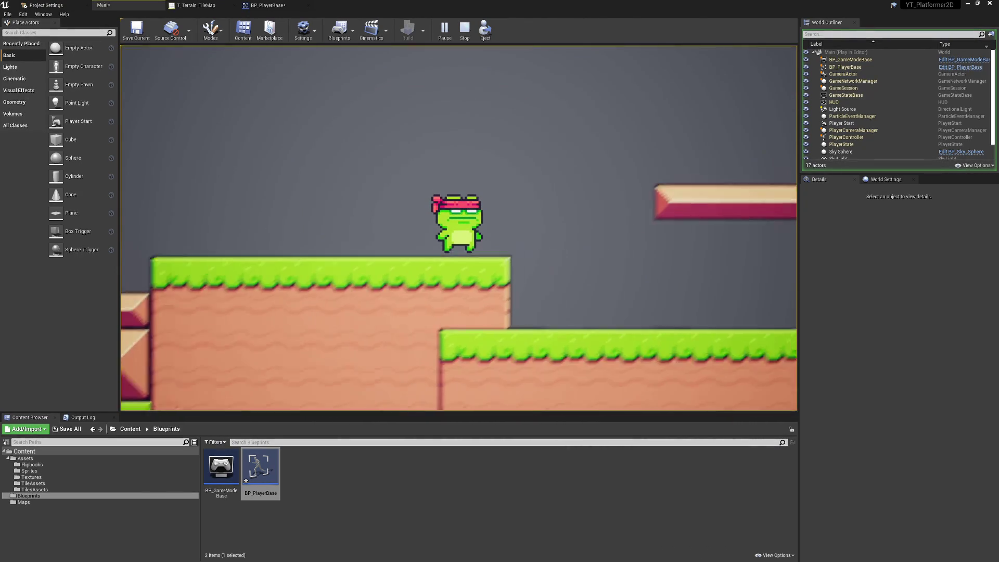
{"action": "key", "text": "space"}
{"action": "key", "text": "space"}
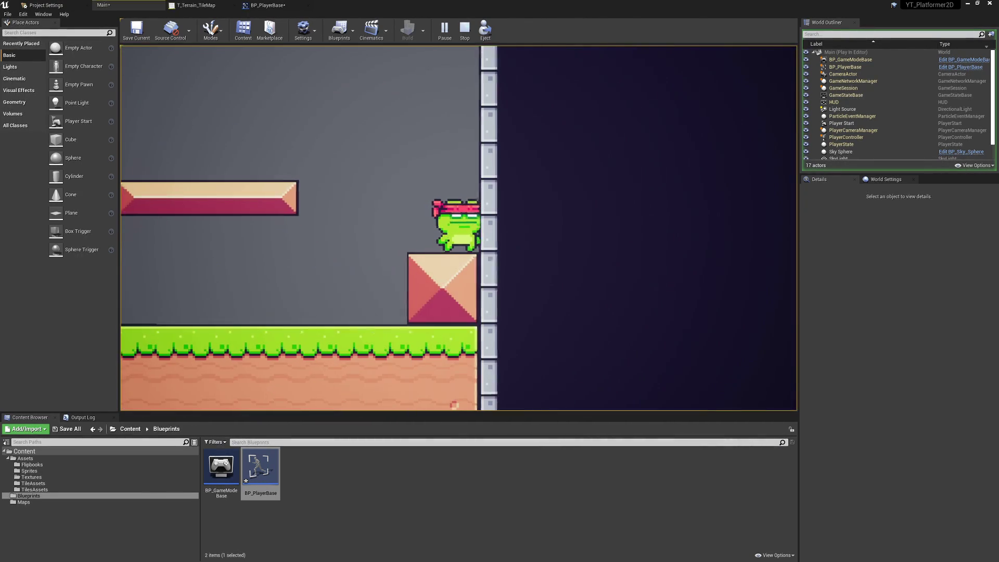
{"action": "key", "text": "a"}
{"action": "key", "text": "d"}
{"action": "key", "text": "a"}
{"action": "key", "text": "d"}
{"action": "key", "text": "Left"}
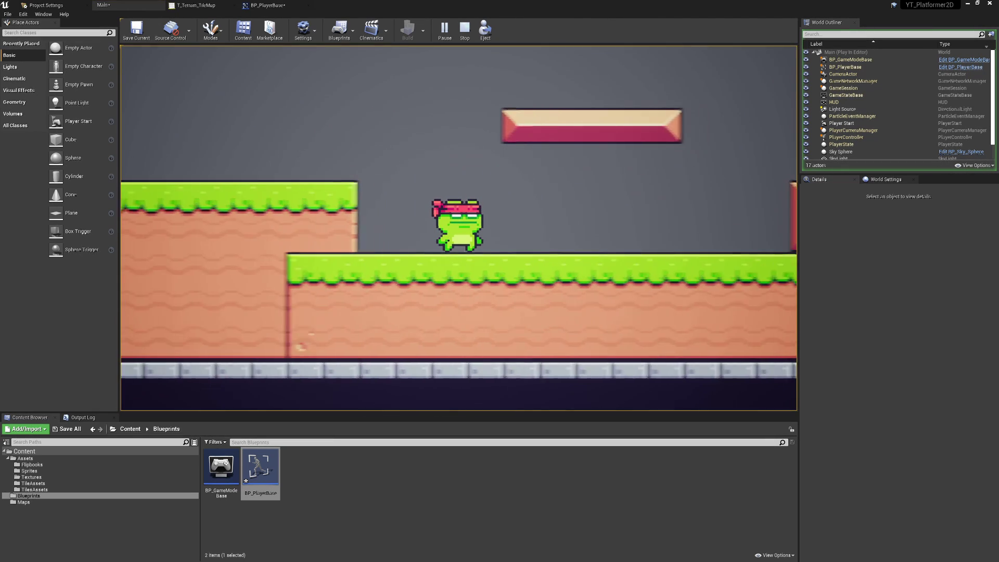
{"action": "key", "text": "space"}
{"action": "key", "text": "Escape"}
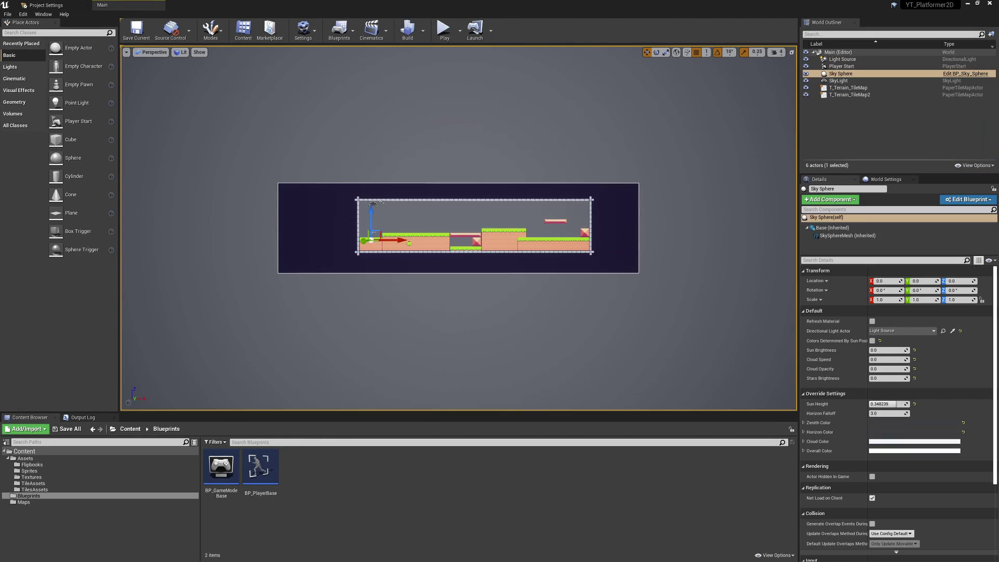